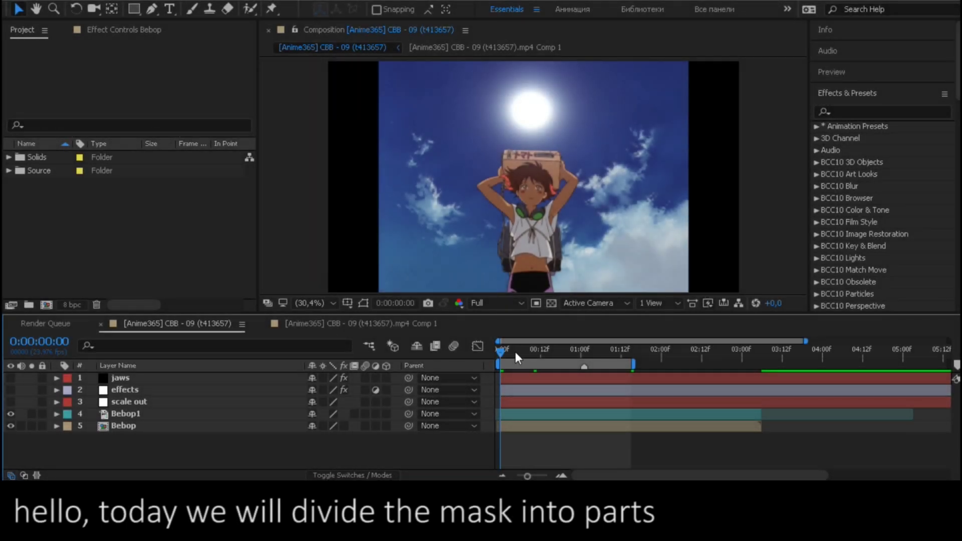
Go to 0:00:01:01, hide Bebop1 and show the Bebop layer's effect settings.
left_click(516, 353)
left_click(585, 350)
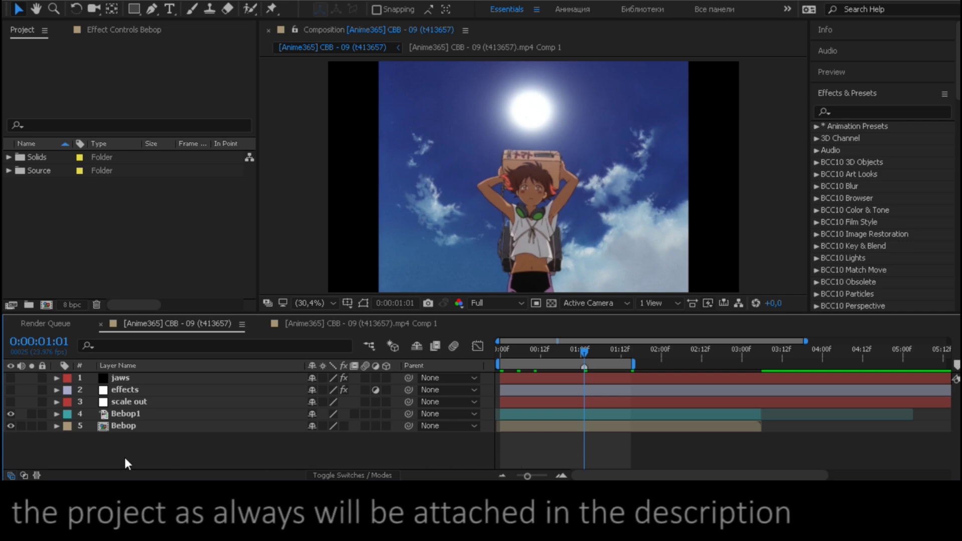
left_click(10, 414)
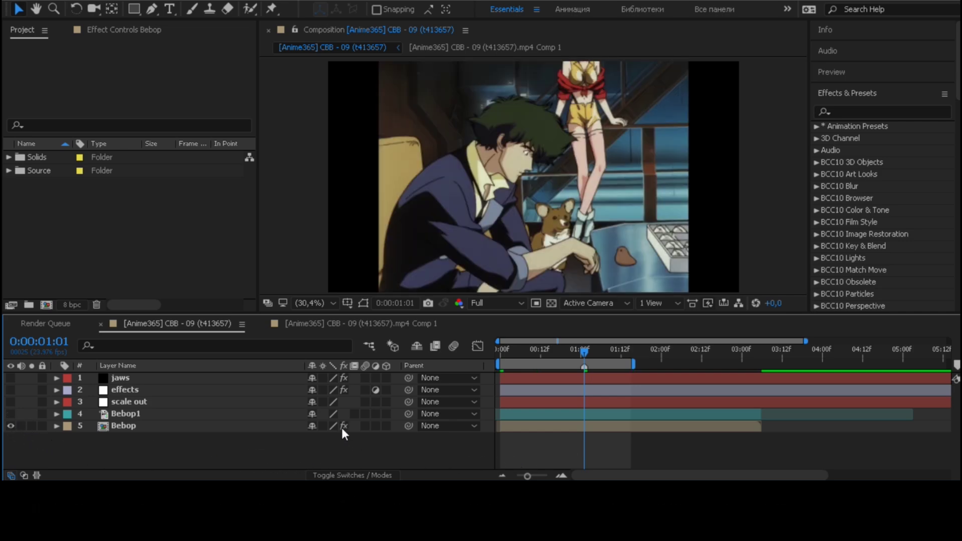
left_click(166, 425)
left_click(124, 29)
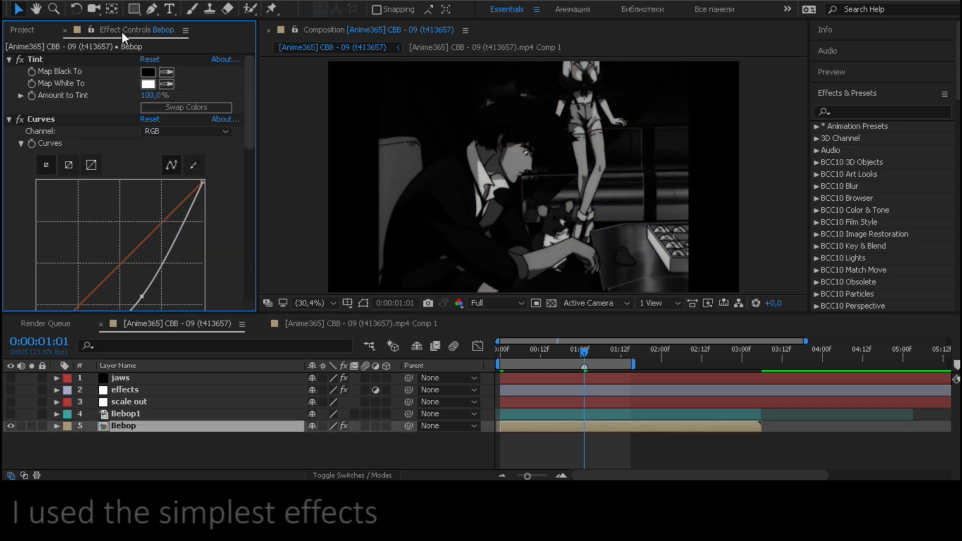
Collapse Tint, Curves and BCC Tritone, show Bebop1, hide Bebop, and select both layers.
left_click(9, 59)
left_click(8, 71)
left_click(8, 83)
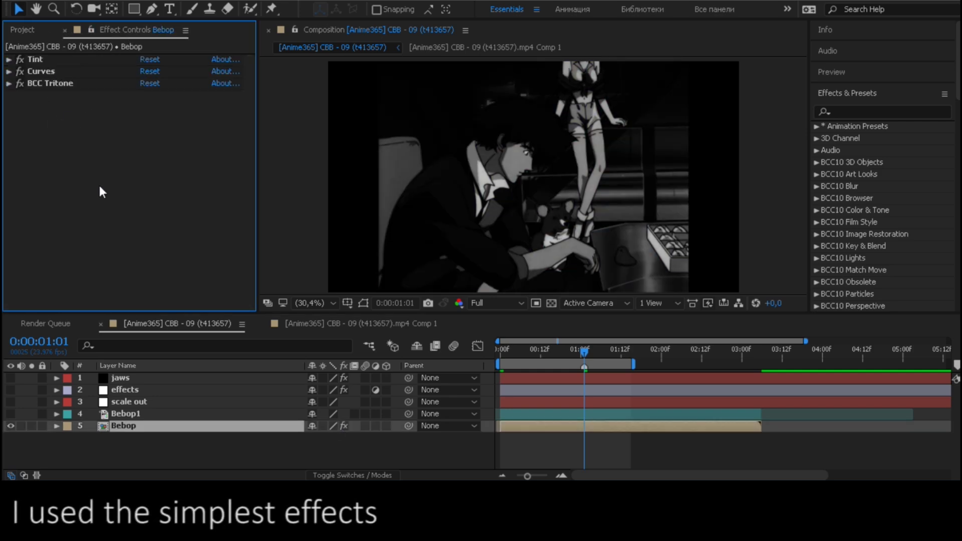
left_click(11, 413)
left_click(10, 425)
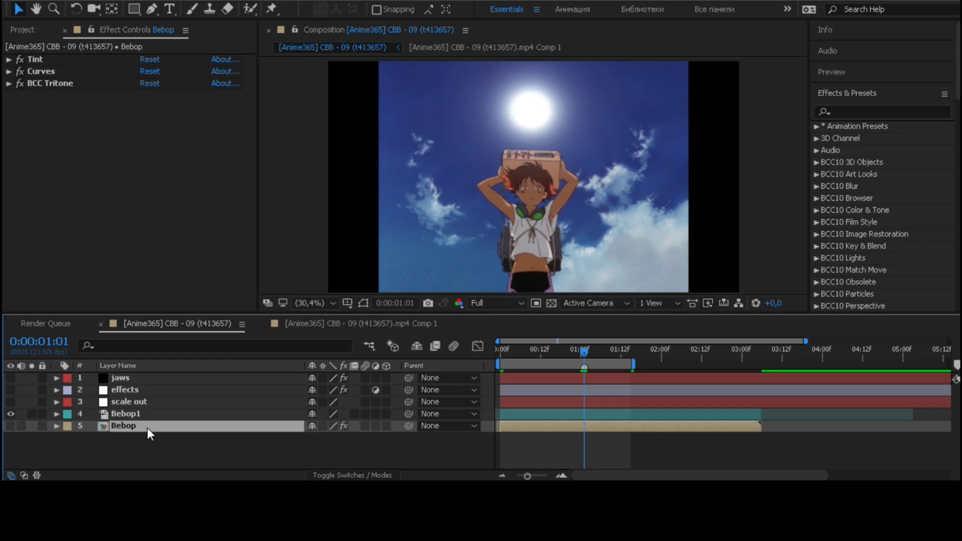
left_click(171, 415, "ctrl")
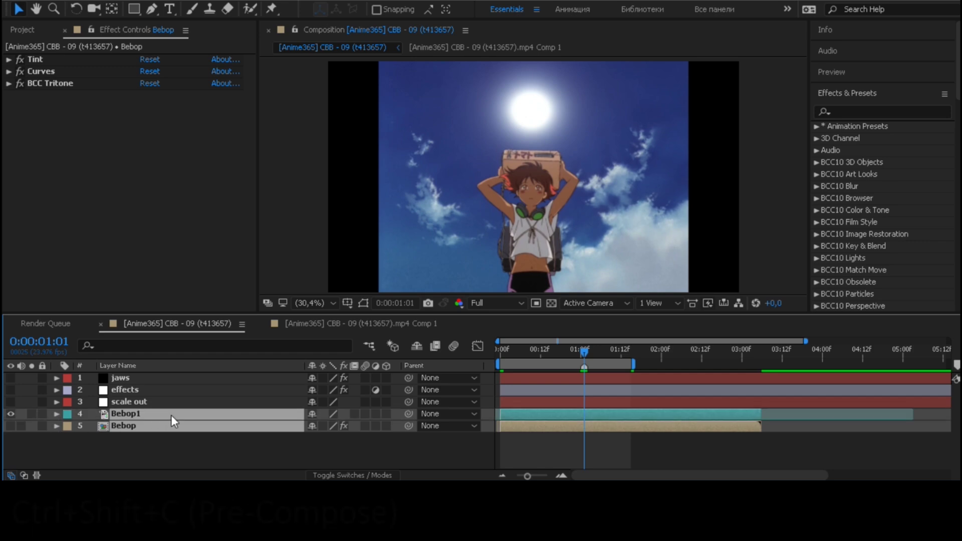
Pre-compose Bebop1 and Bebop into Pre-comp 1, open it, and select Bebop1 near the start.
key("ctrl+shift+c")
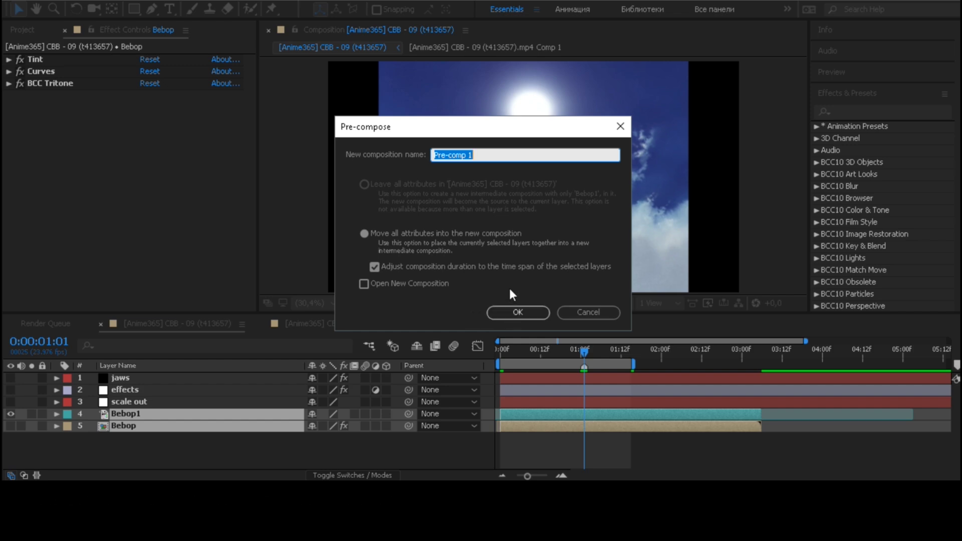
left_click(518, 312)
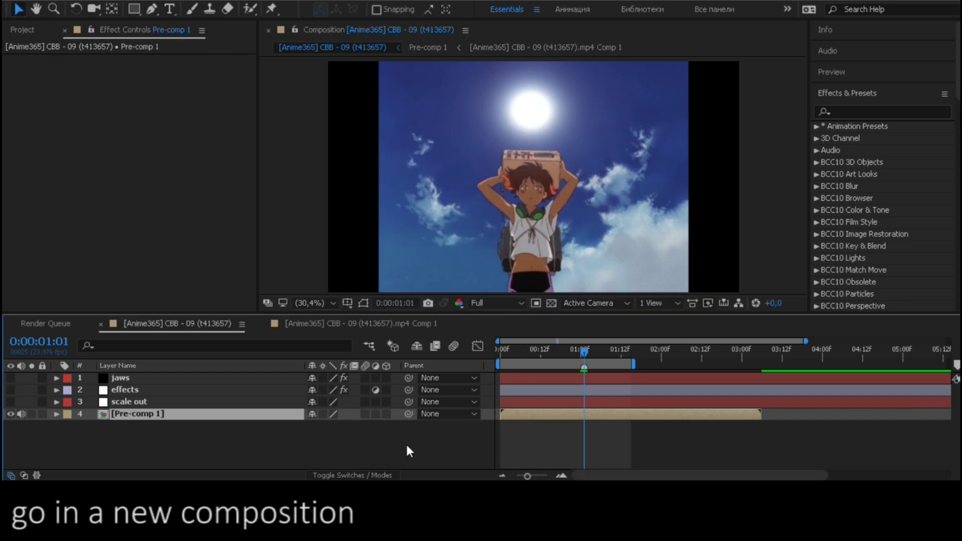
double_click(267, 414)
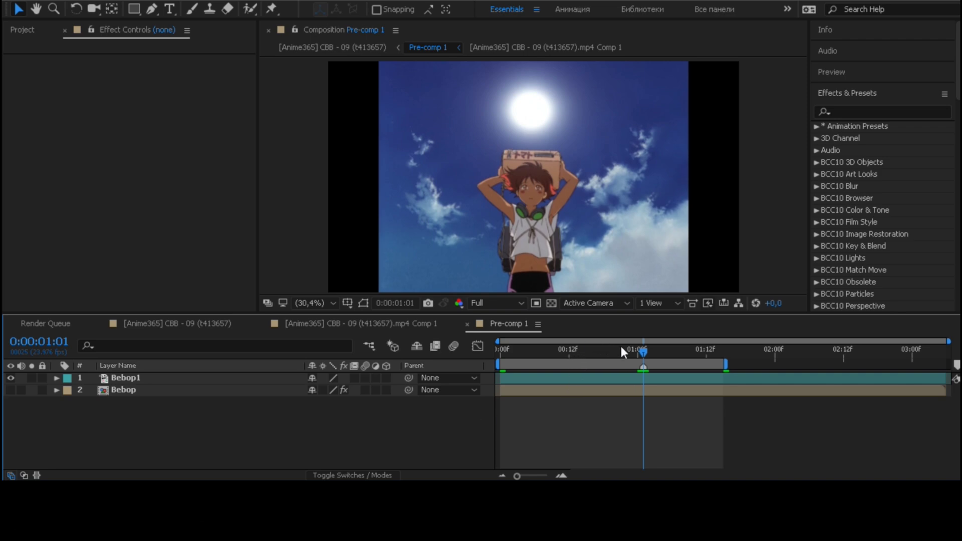
left_click_drag(644, 351, 486, 360)
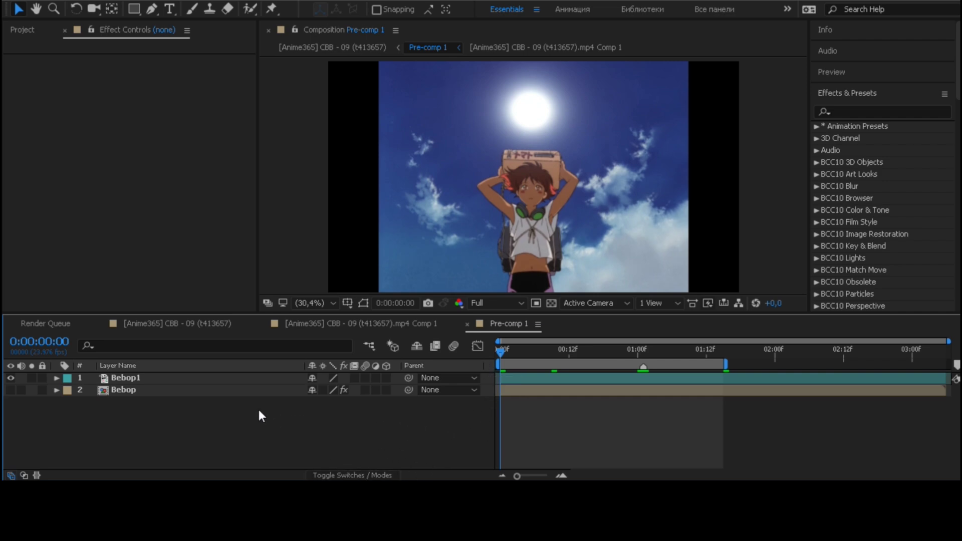
left_click(237, 378)
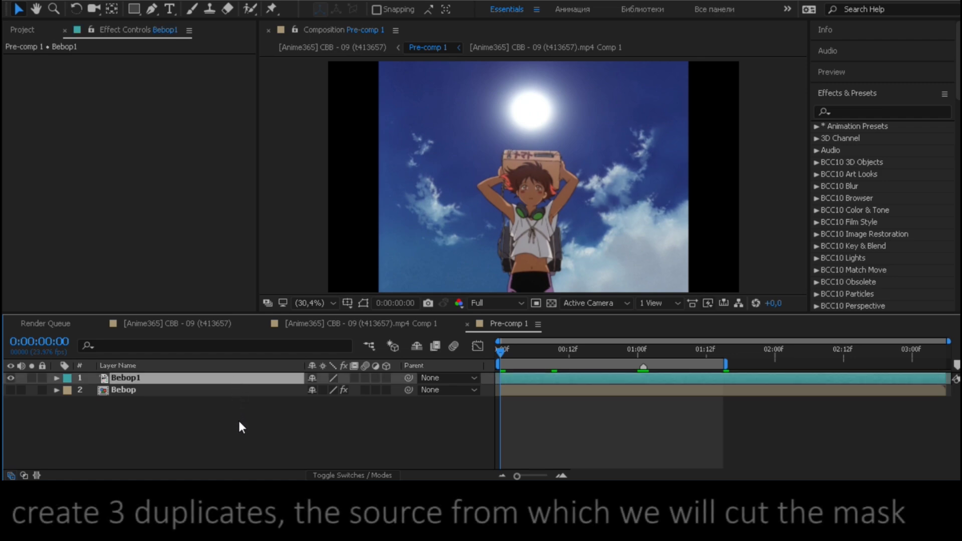
Duplicate Bebop1 twice and rename the top copies mask1 and mask2.
key("ctrl+d")
key("ctrl+d")
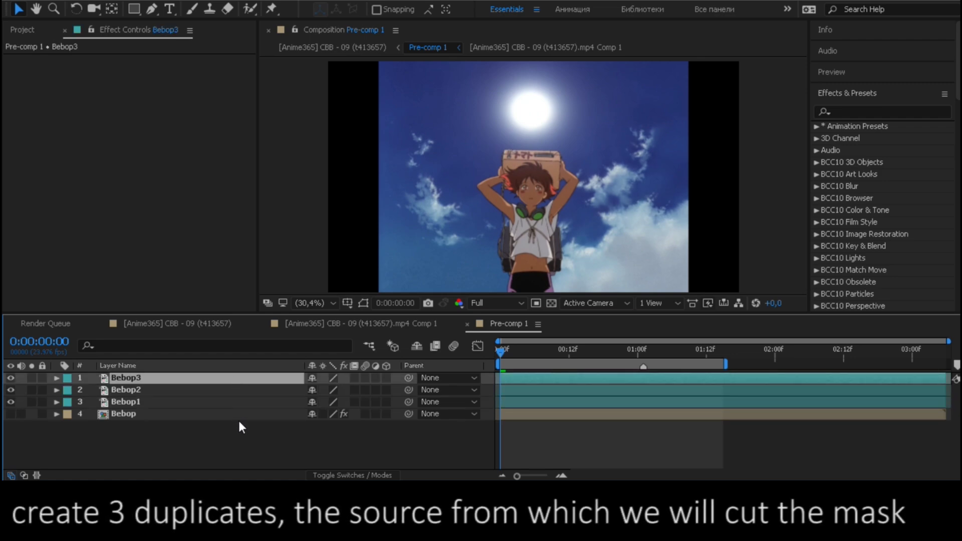
key("ctrl+d")
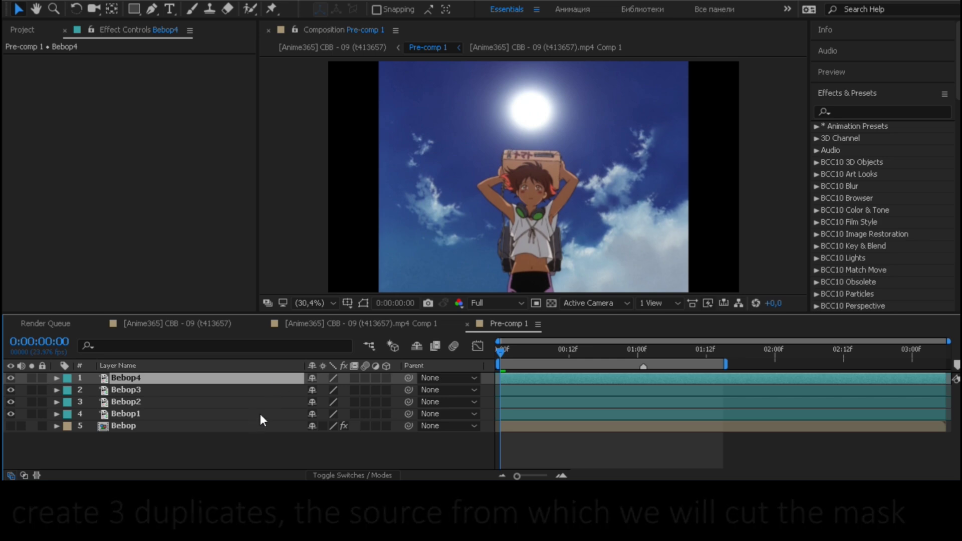
key("Return")
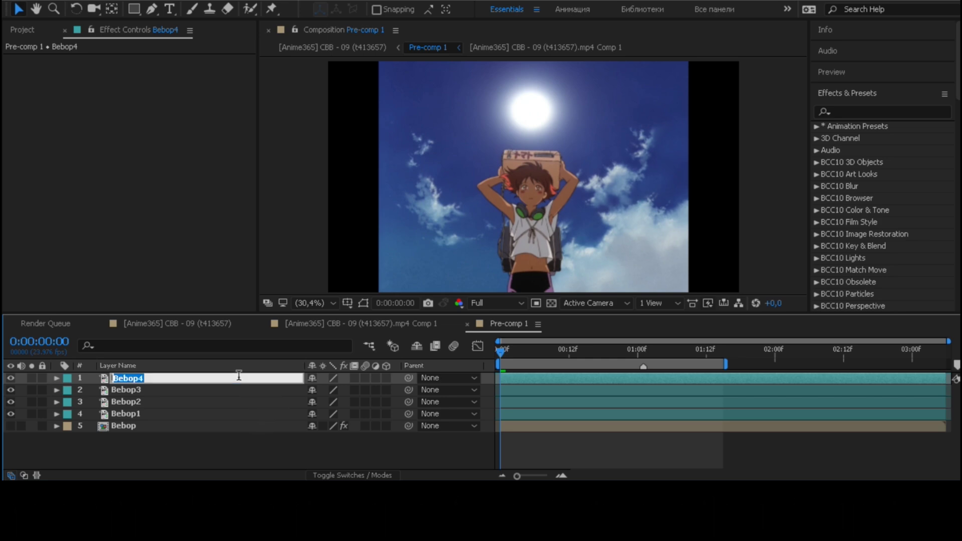
type("mask1")
left_click(248, 392)
key("Return")
type("ma")
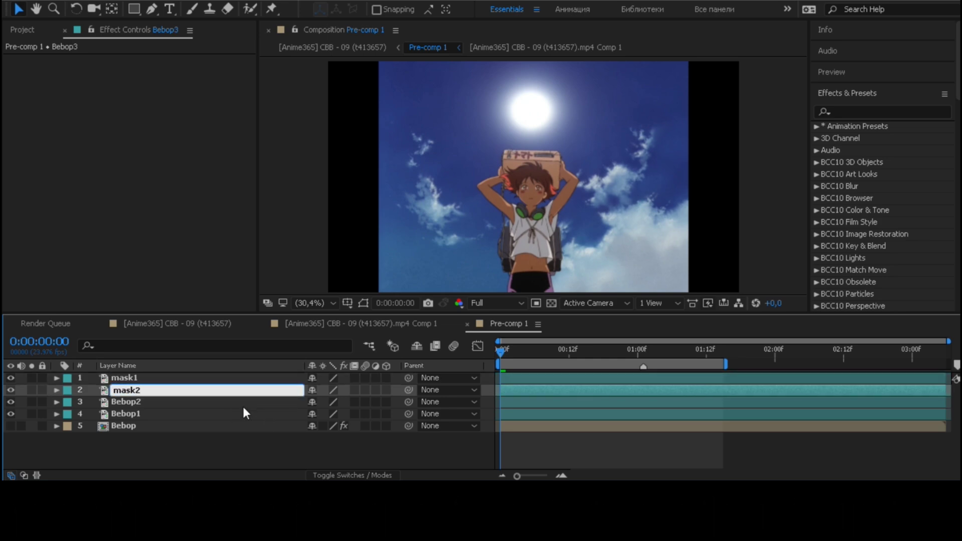
Rename the remaining two layers mask3 and mask4.
left_click(244, 402)
key("Return")
type("mask3")
left_click(236, 416)
key("Return")
type("ma")
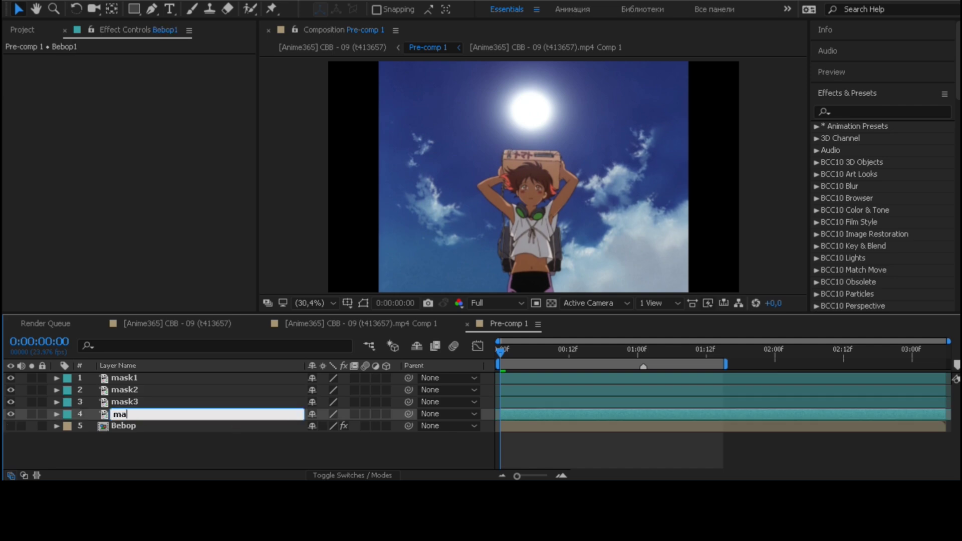
type("sk4")
key("Return")
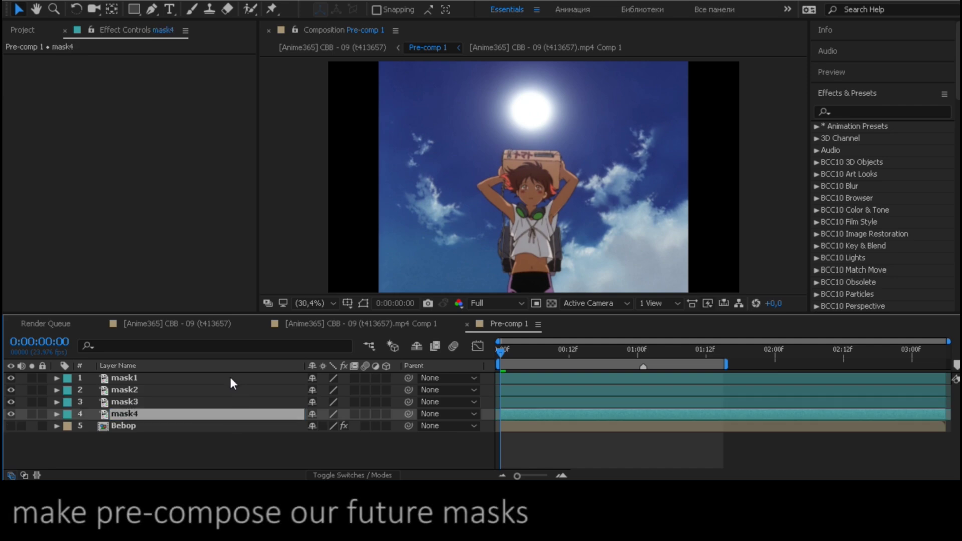
Pre-compose the four mask layers into Pre-comp 2, rename that layer mask, and open it.
left_click(231, 378, "shift")
right_click(231, 377)
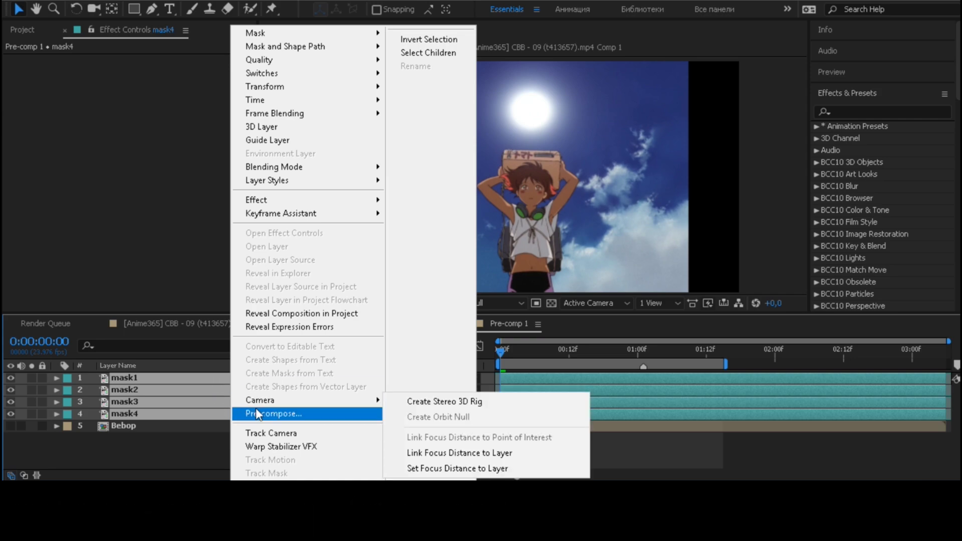
left_click(257, 415)
left_click(508, 311)
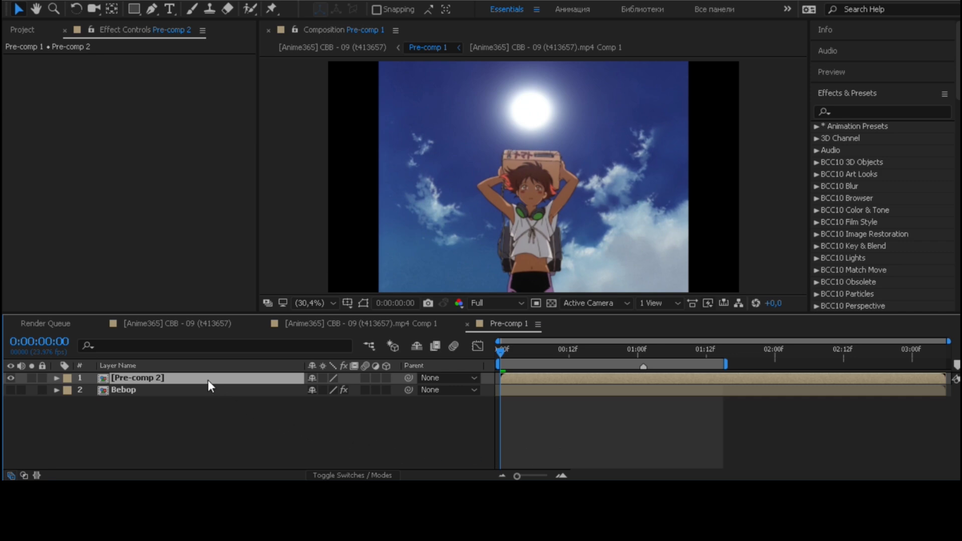
key("Return")
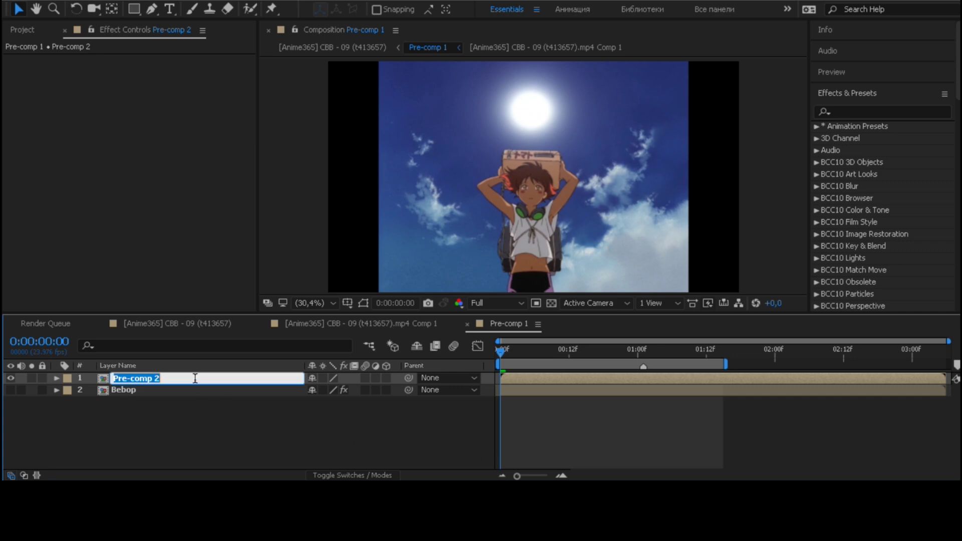
type("mask")
key("Return")
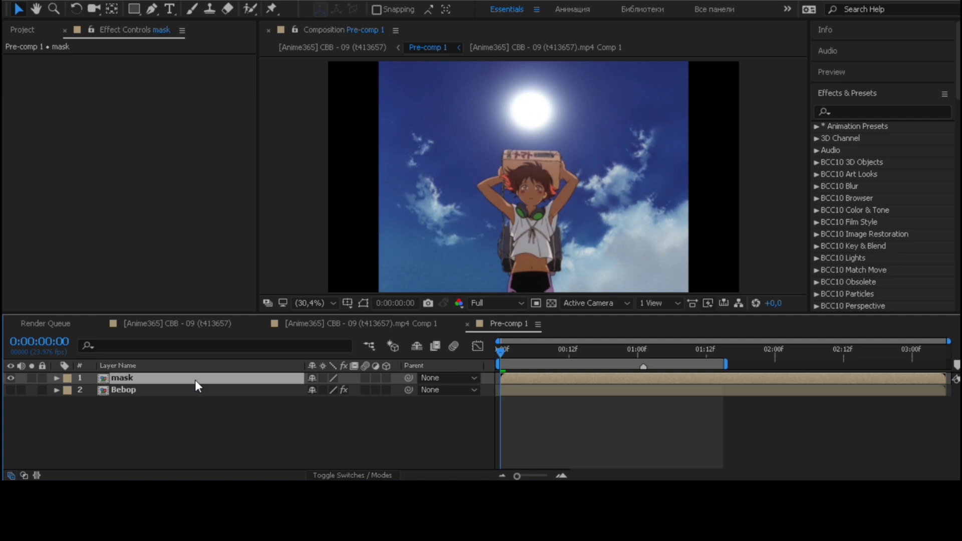
double_click(194, 380)
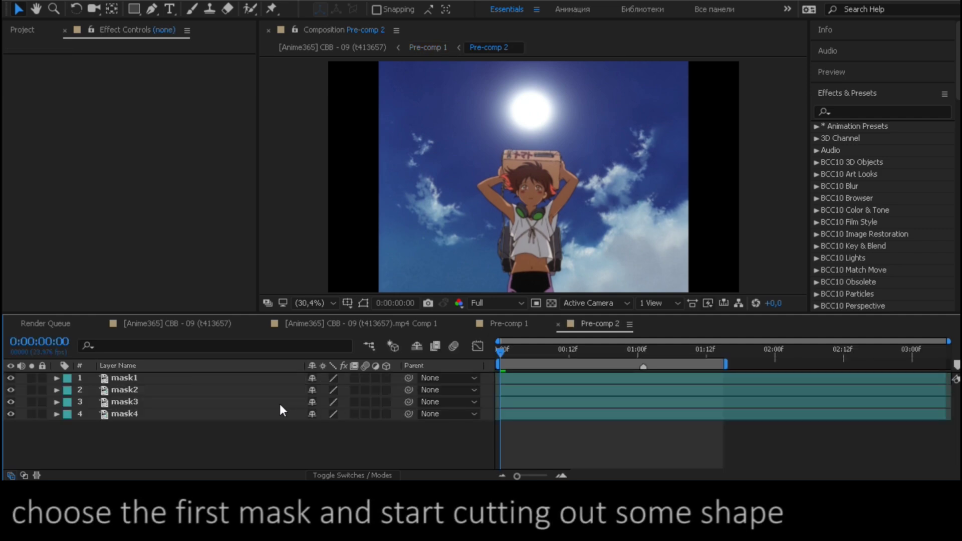
Select mask1 and ready the Pen tool over the comp image.
left_click(156, 383)
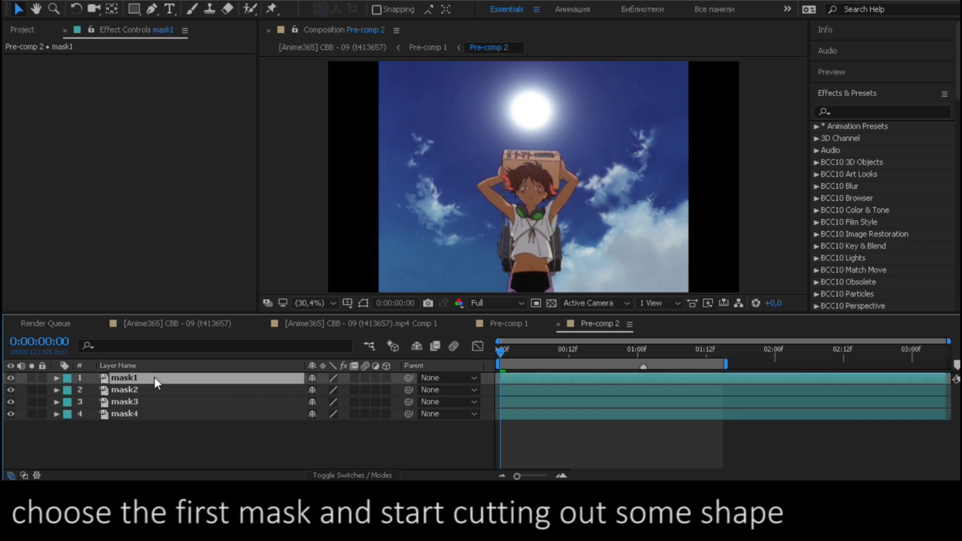
left_click(153, 8)
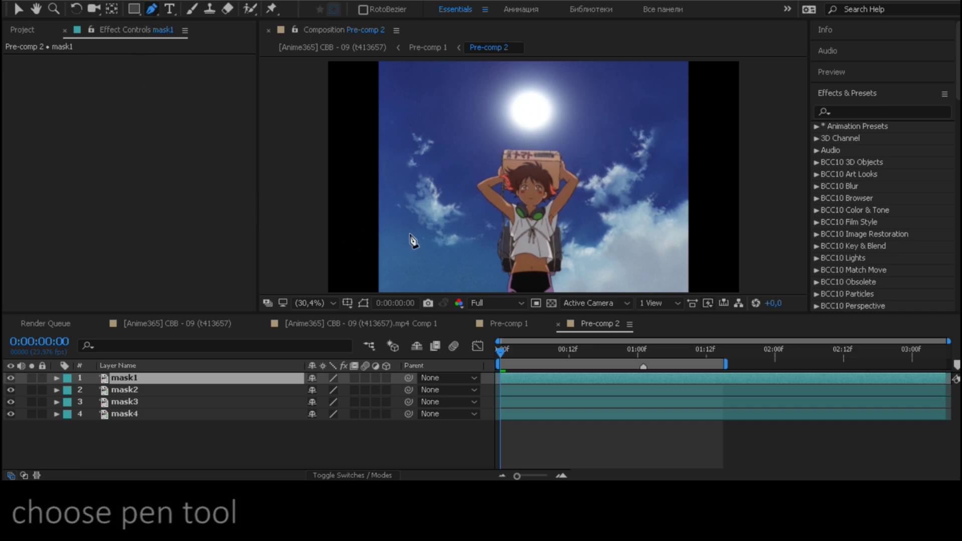
scroll(515, 239, "up", 5)
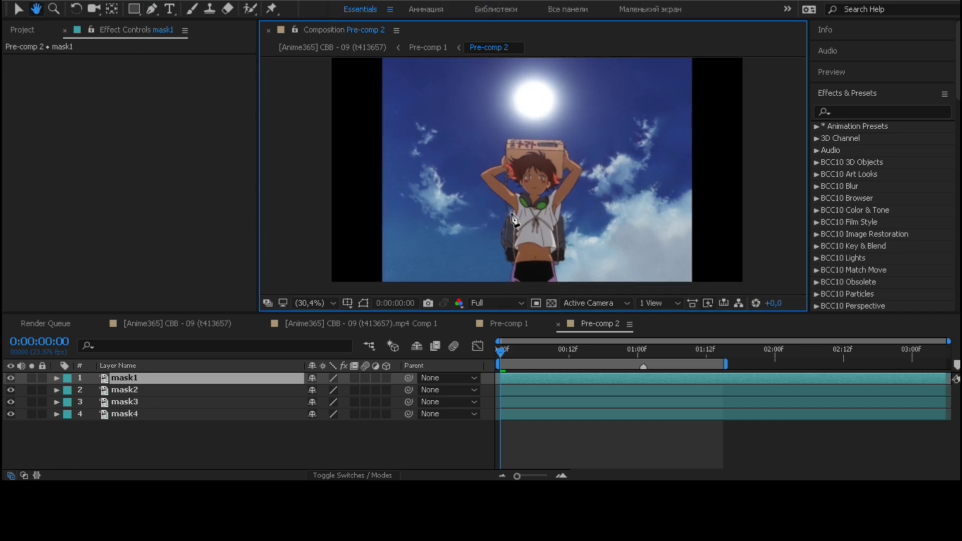
scroll(533, 184, "down", 2)
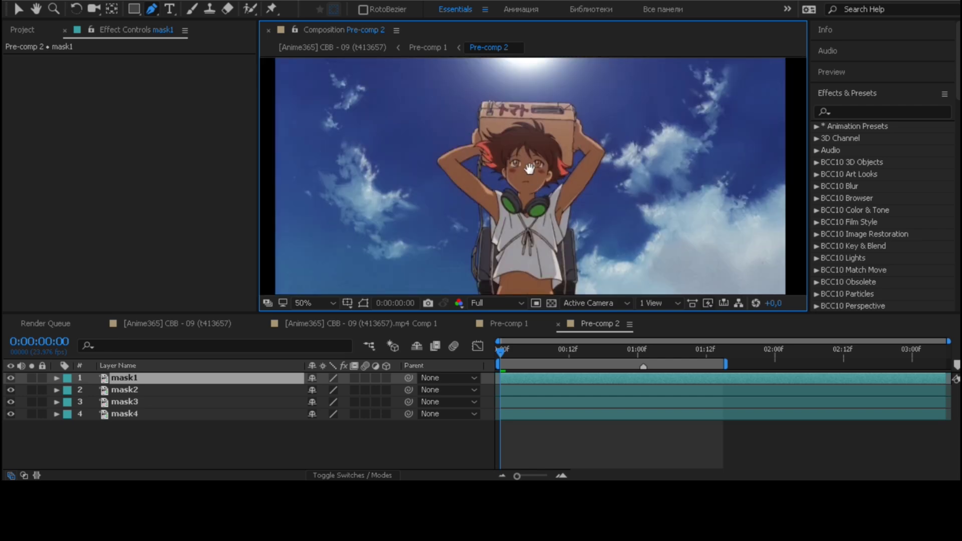
left_click_drag(529, 169, 530, 166)
key("space")
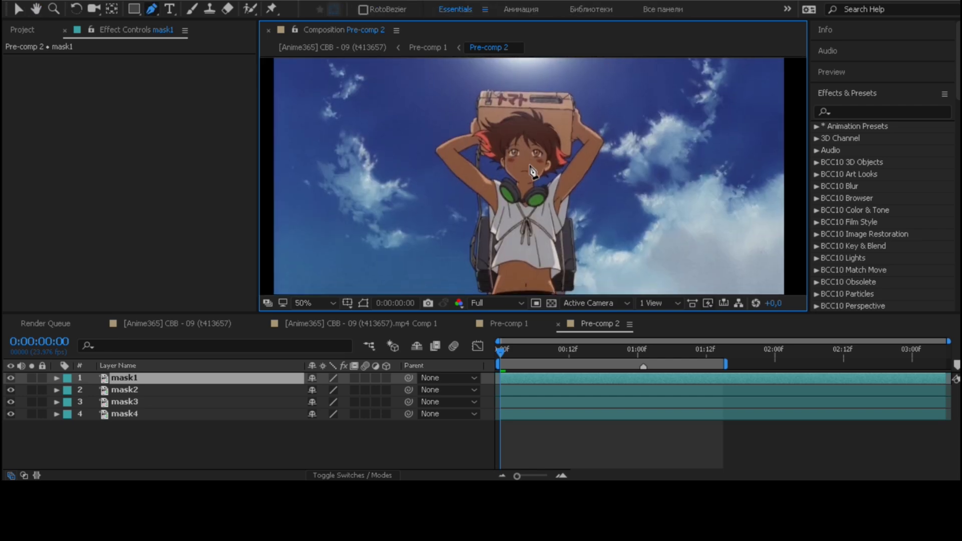
Draw a closed four-point shard mask around the head and chest, hiding mask2–mask4 to check it.
left_click(441, 125)
left_click(536, 241)
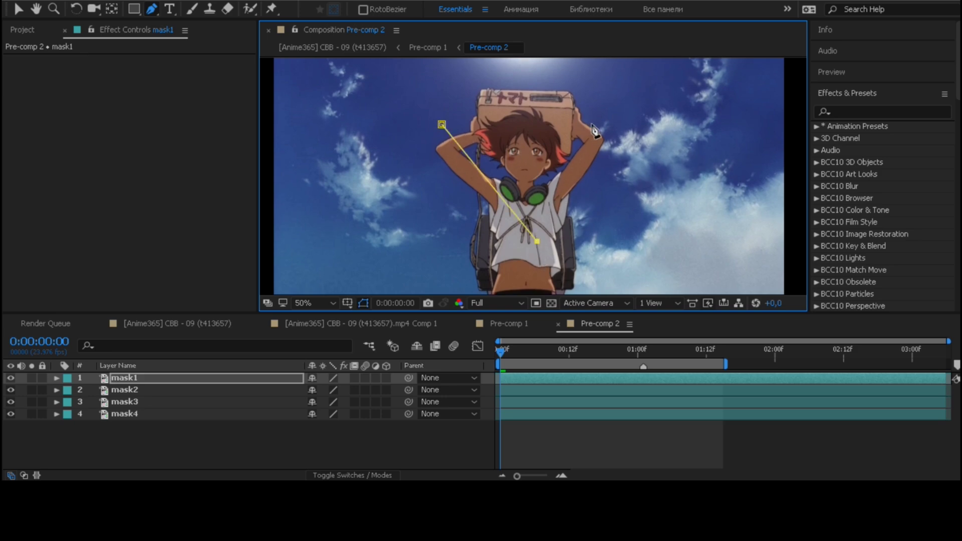
left_click(597, 140)
left_click(463, 107)
left_click(442, 124)
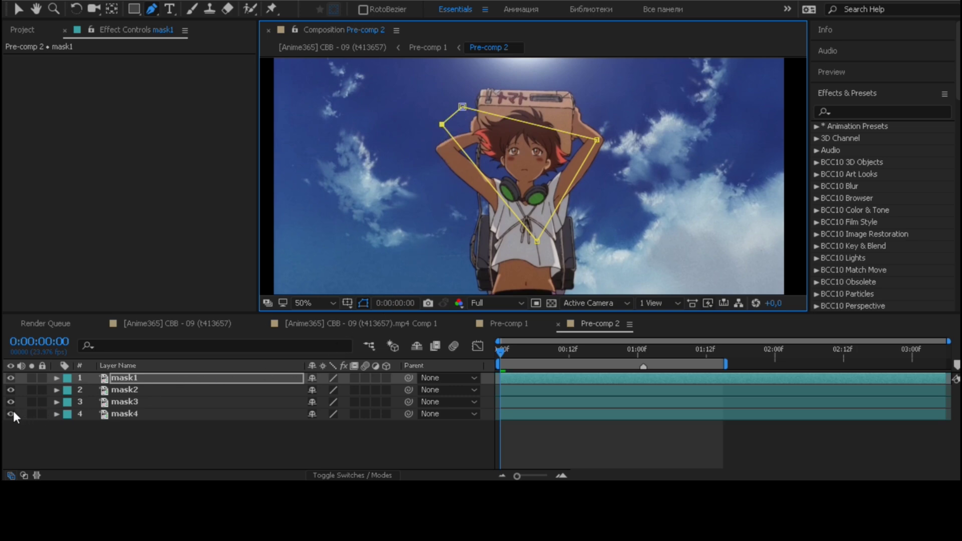
left_click_drag(11, 414, 11, 390)
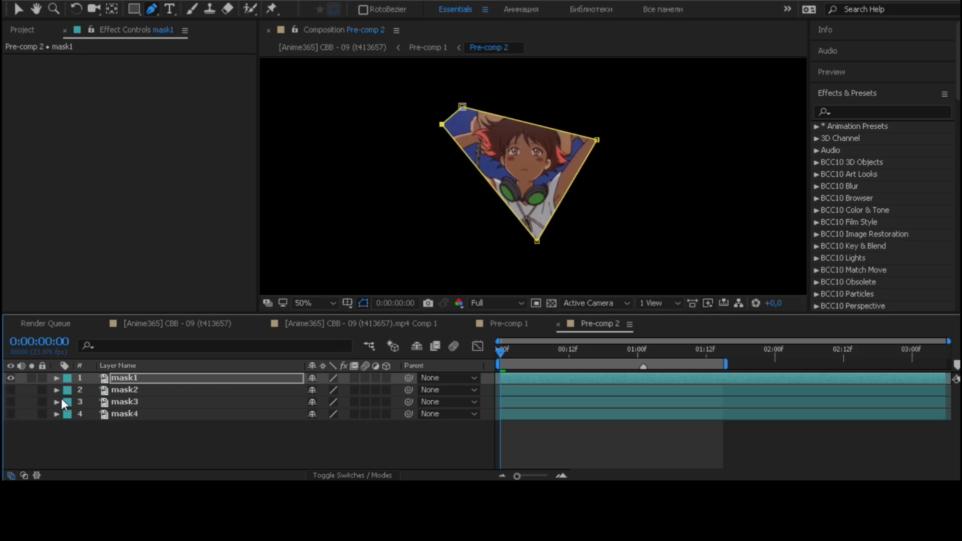
left_click(329, 451)
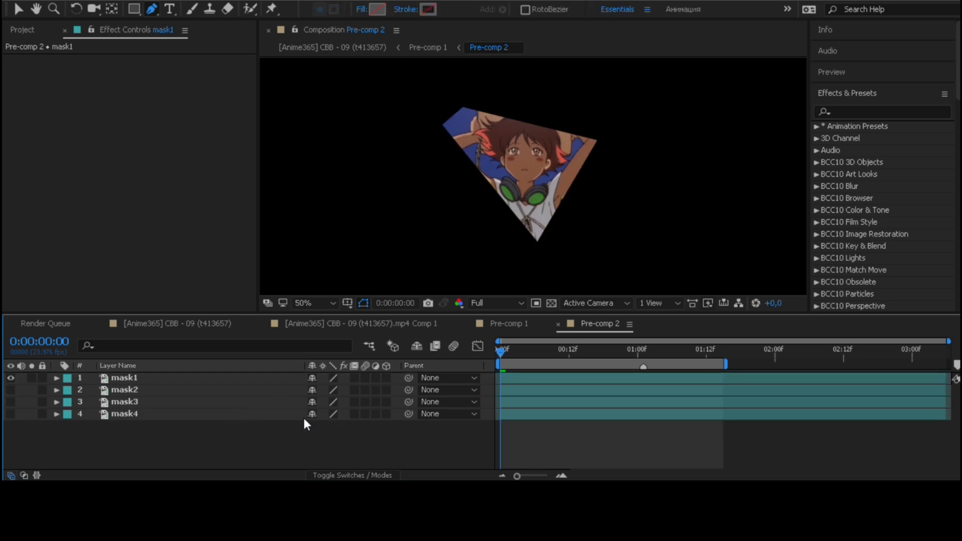
left_click(254, 379)
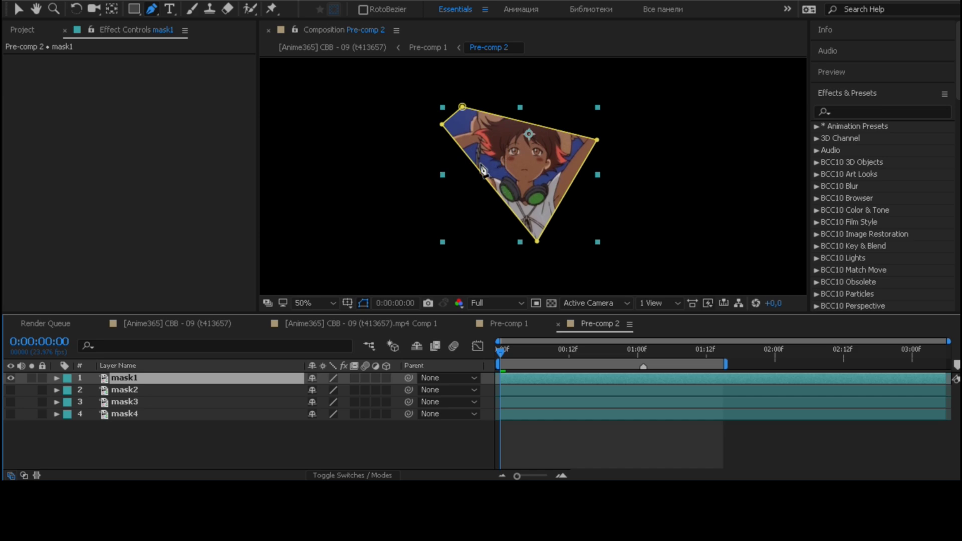
Show mask2 and draw a closed four-point shard mask beside mask1's shard.
left_click(12, 390)
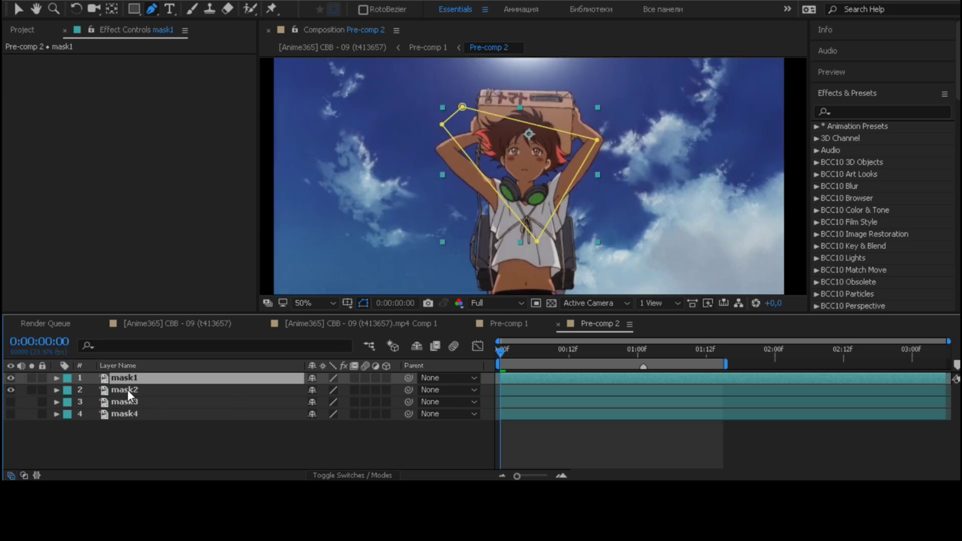
left_click(128, 391)
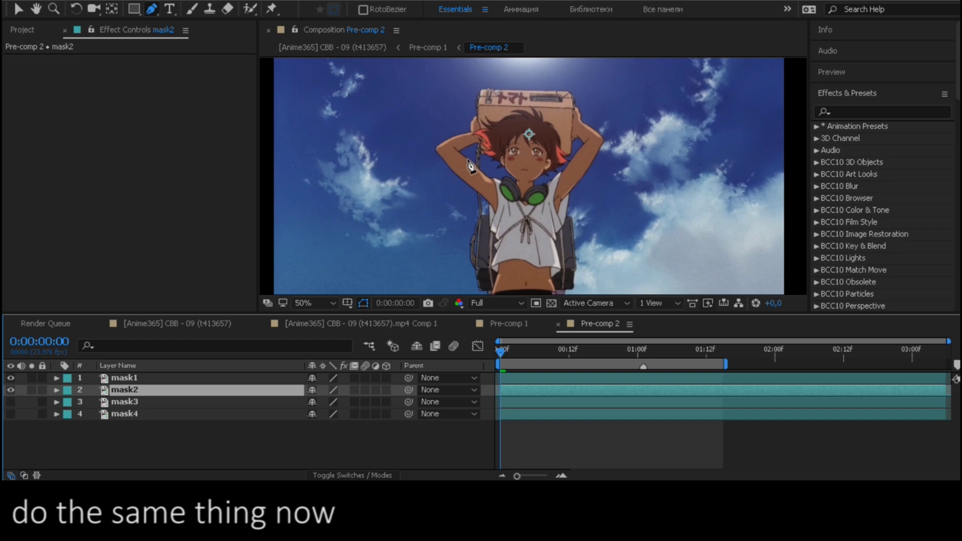
left_click(464, 143)
left_click(513, 237)
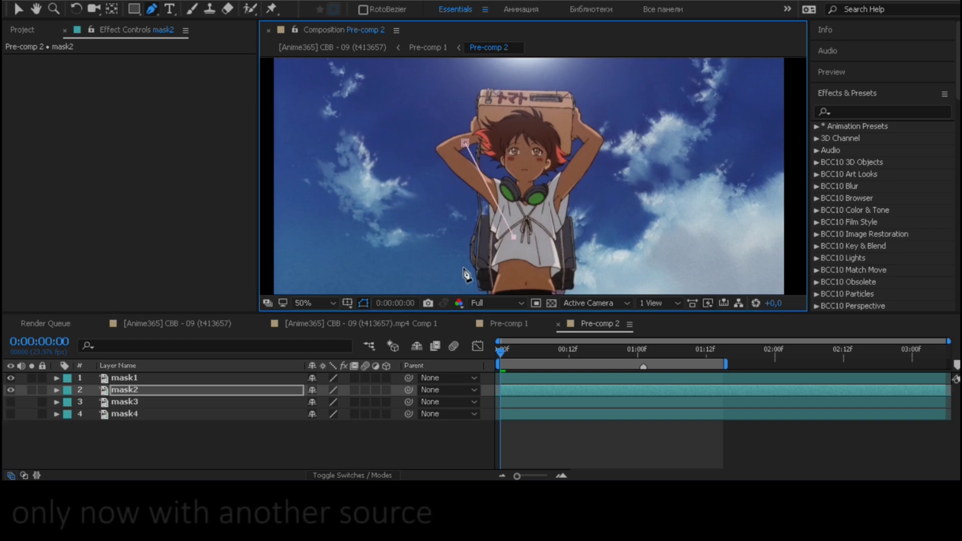
left_click(454, 261)
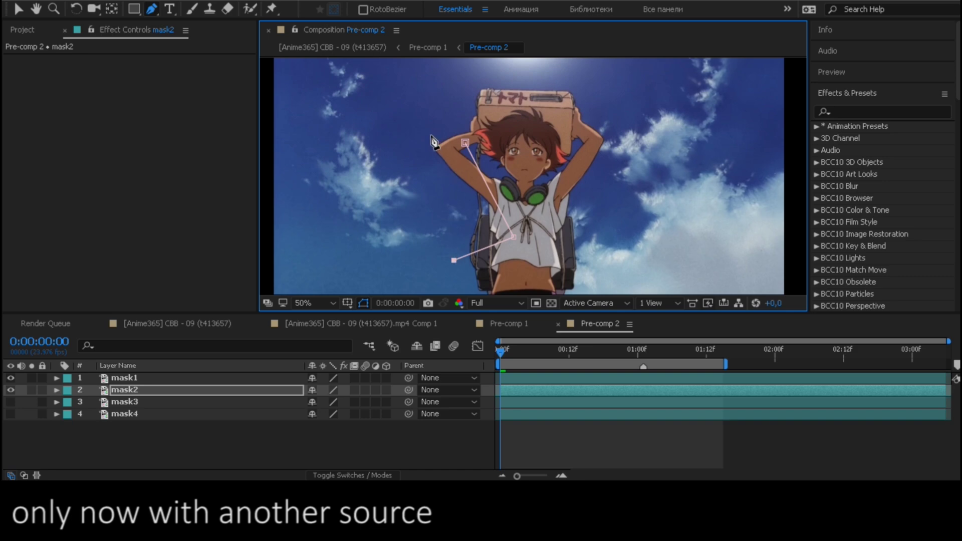
left_click(425, 121)
left_click(465, 143)
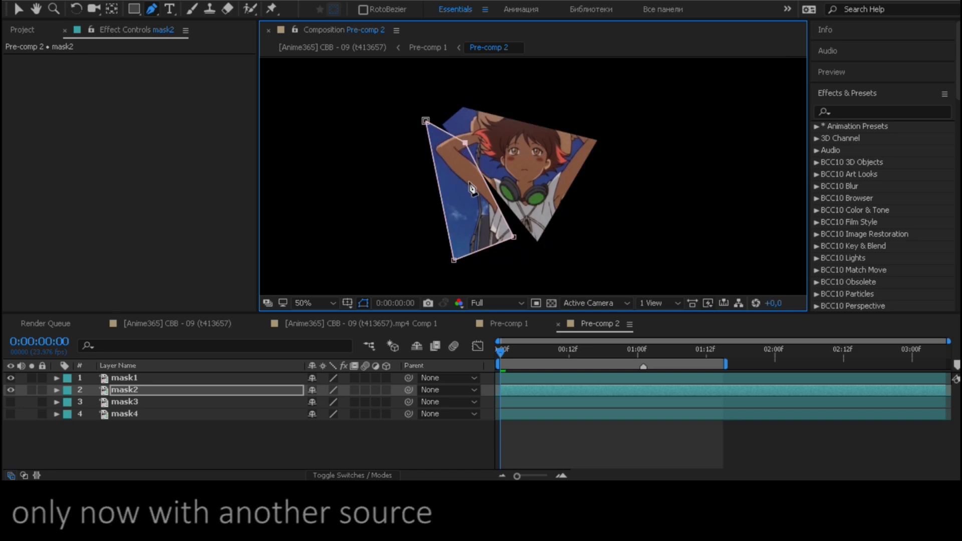
Drag the mask2 shard's corners to fit against the mask1 shard.
left_click_drag(514, 237, 527, 243)
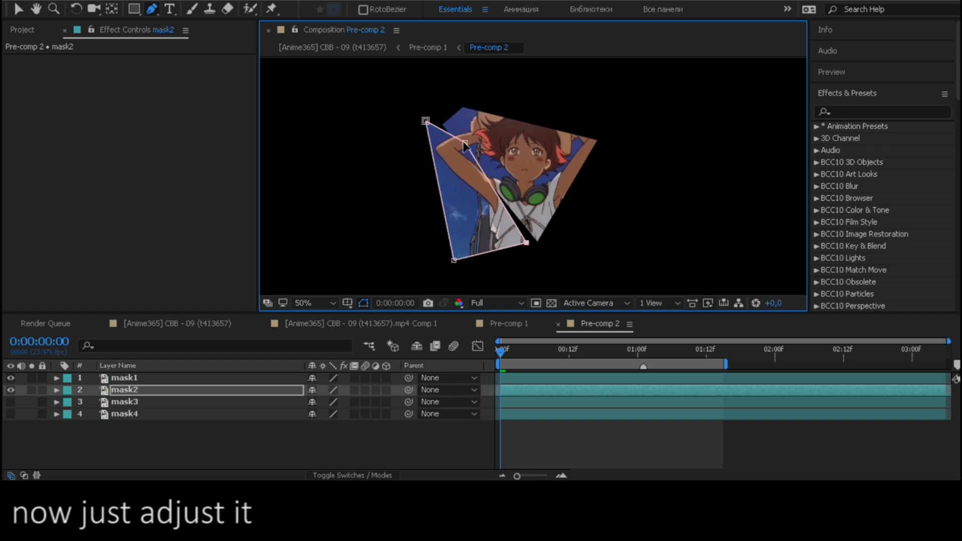
mouse_move(425, 120)
left_mouse_down()
mouse_move(418, 131)
mouse_move(453, 143)
left_mouse_up()
left_click_drag(454, 261, 448, 268)
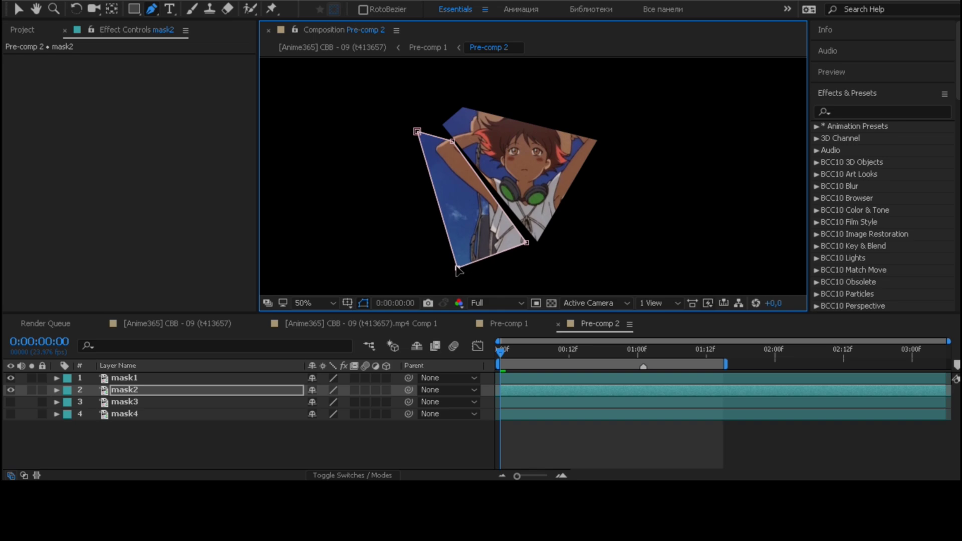
left_click_drag(526, 242, 532, 245)
left_click_drag(452, 143, 448, 141)
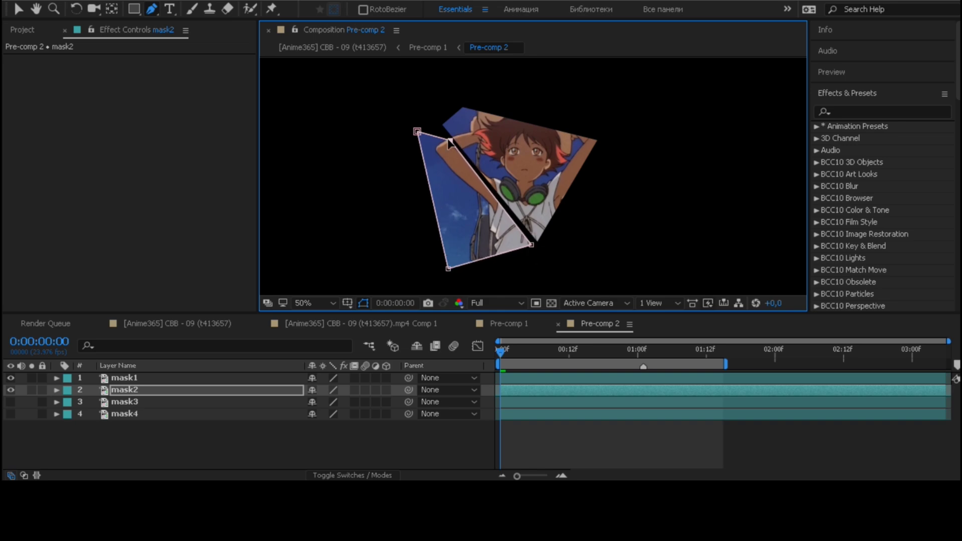
left_click_drag(531, 245, 523, 233)
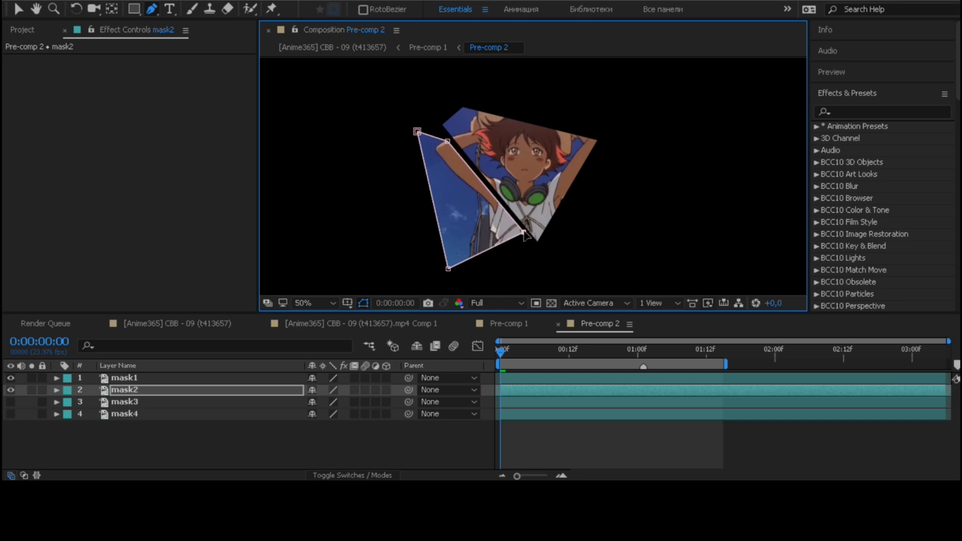
left_click_drag(447, 142, 450, 141)
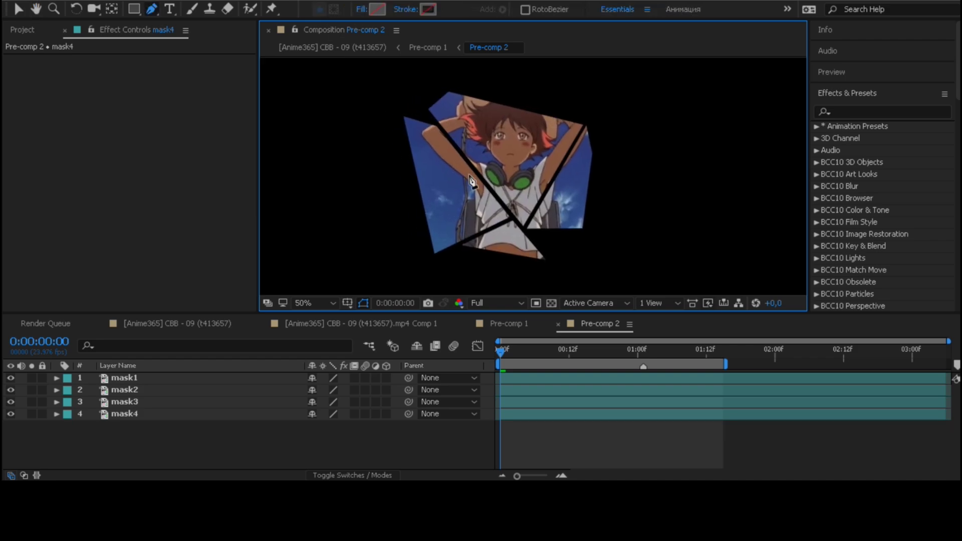
Make the shard layers 3D and keyframe mask1's Position Y from 540 to 530.
left_click(386, 379)
left_click(387, 414)
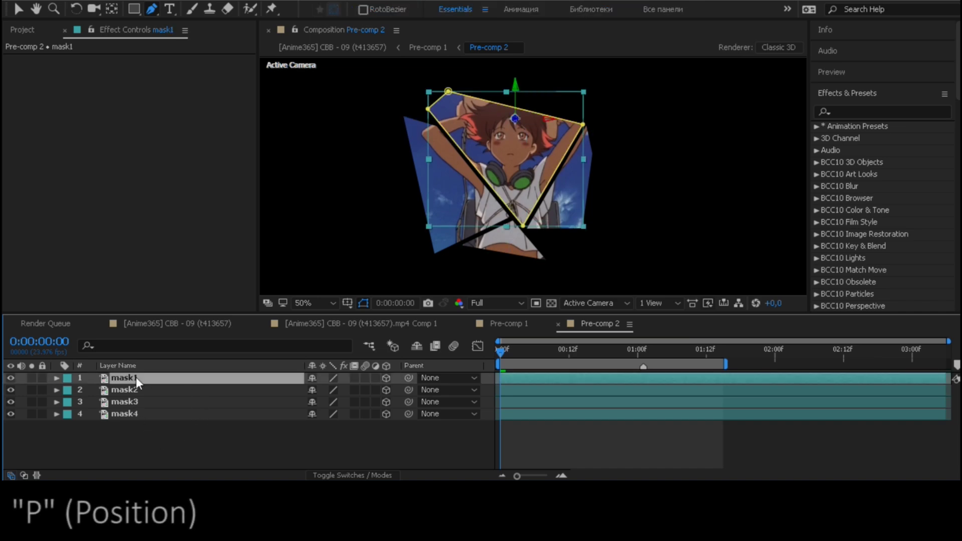
key("p")
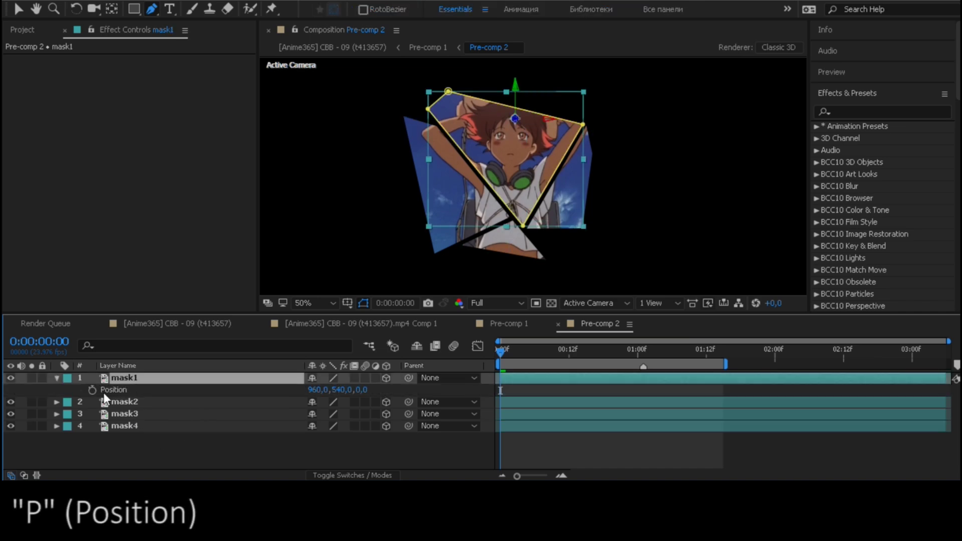
left_click(91, 394)
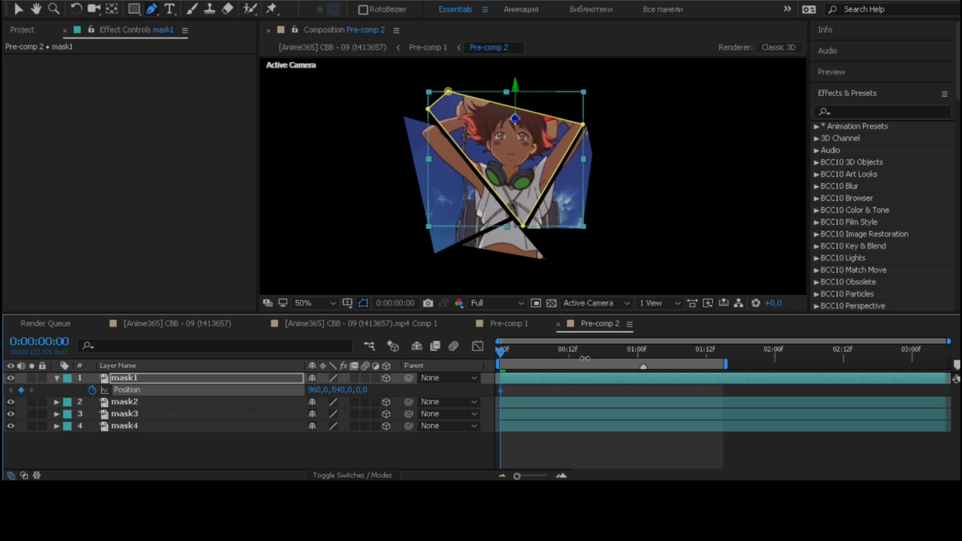
left_click(596, 359)
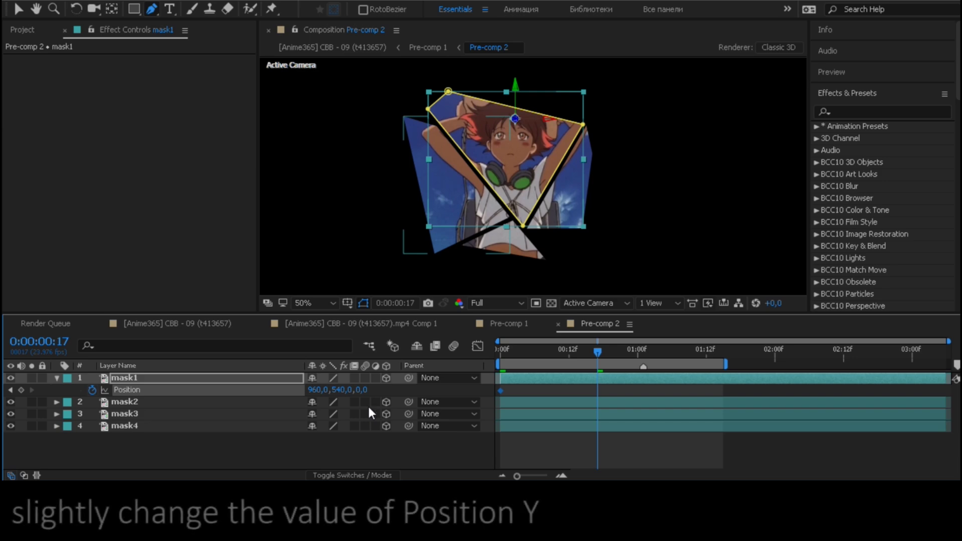
left_click_drag(337, 390, 337, 393)
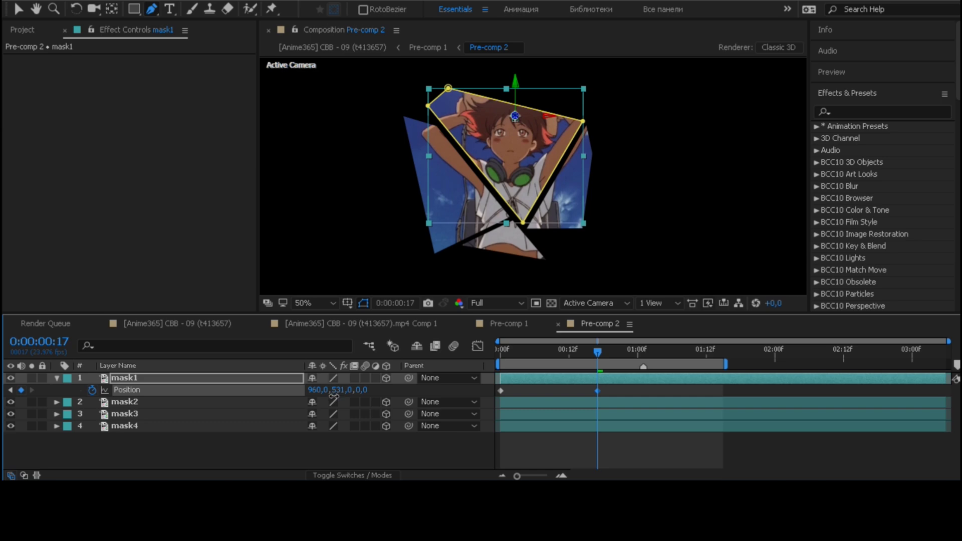
left_click_drag(334, 396, 333, 396)
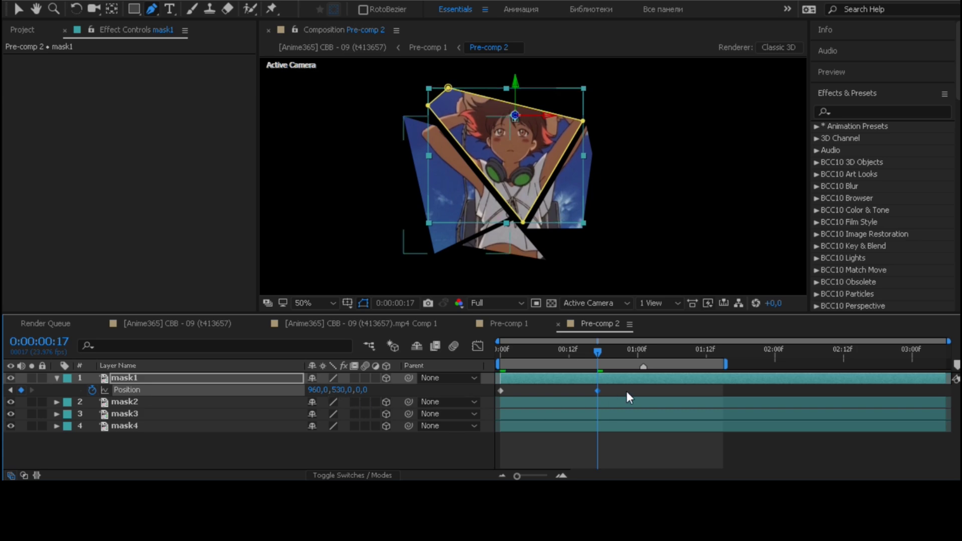
Move mask1's second Position keyframe to about three seconds and apply Easy Ease to both keyframes.
left_click_drag(701, 354, 919, 361)
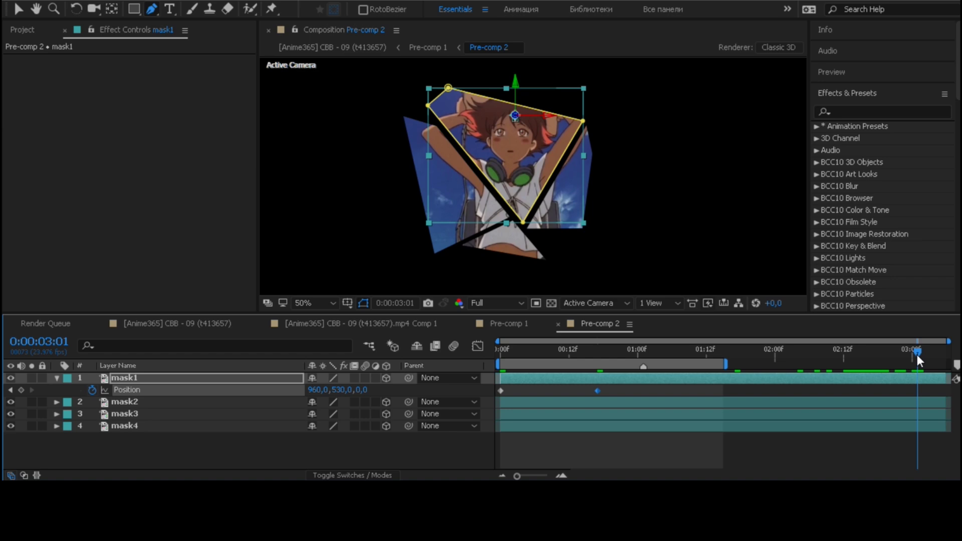
left_click_drag(919, 360, 929, 353)
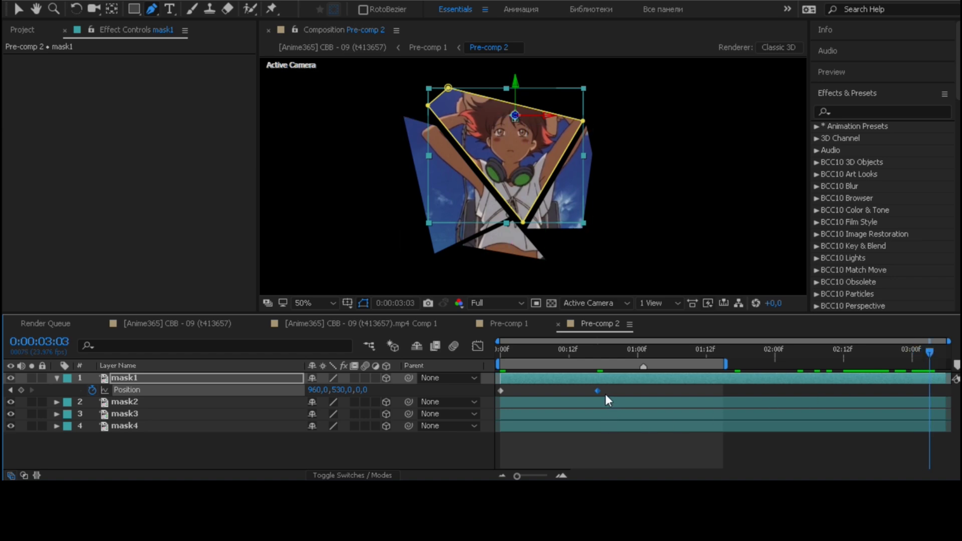
left_click_drag(597, 391, 930, 391)
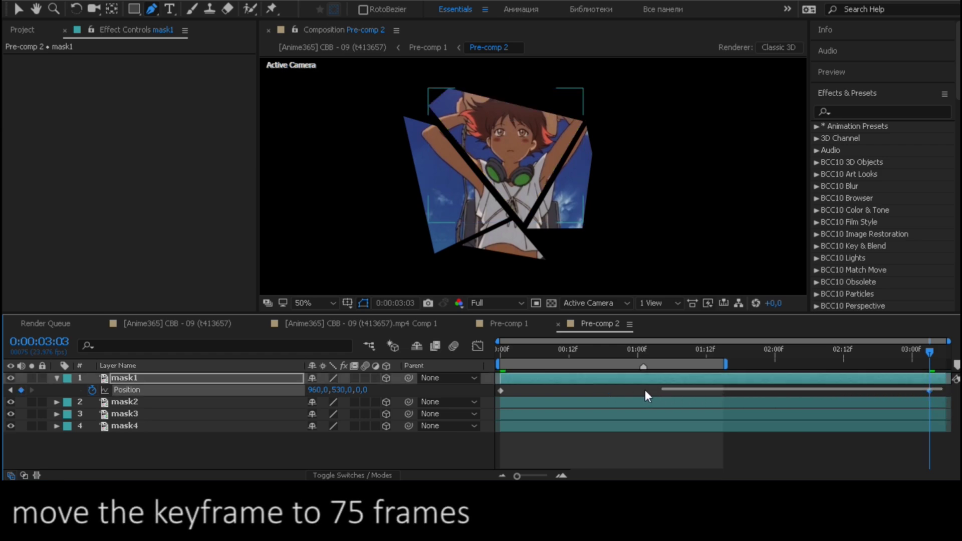
left_click_drag(645, 391, 498, 396)
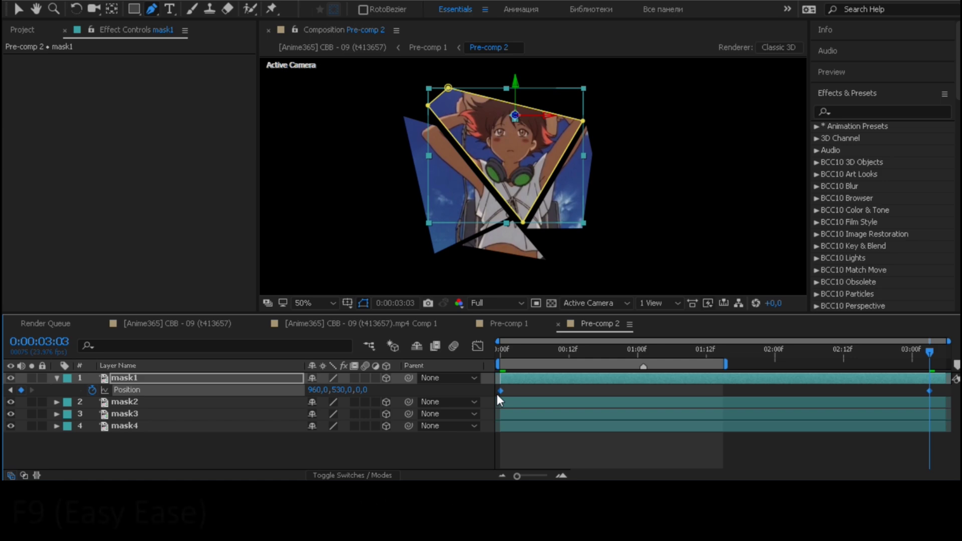
key("F9")
left_click(469, 448)
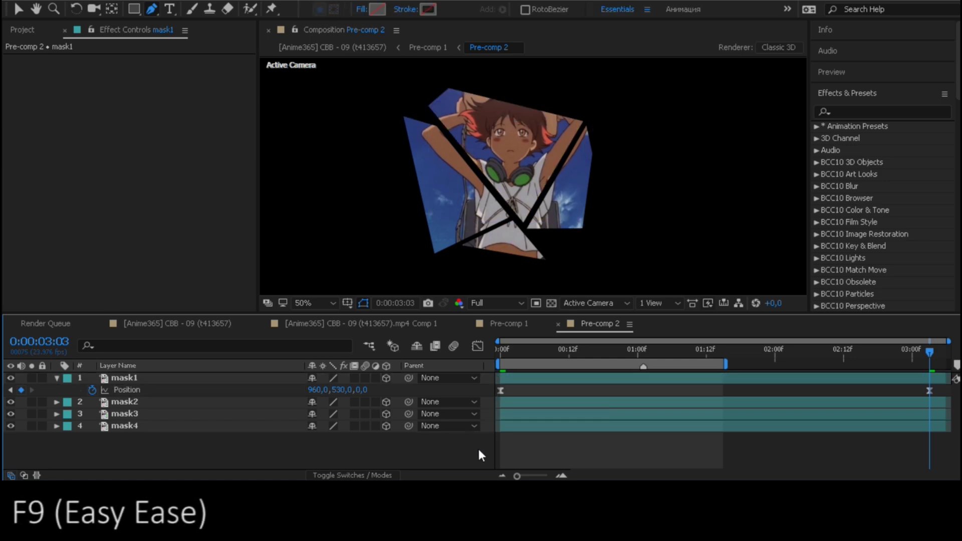
left_click_drag(560, 352, 724, 350)
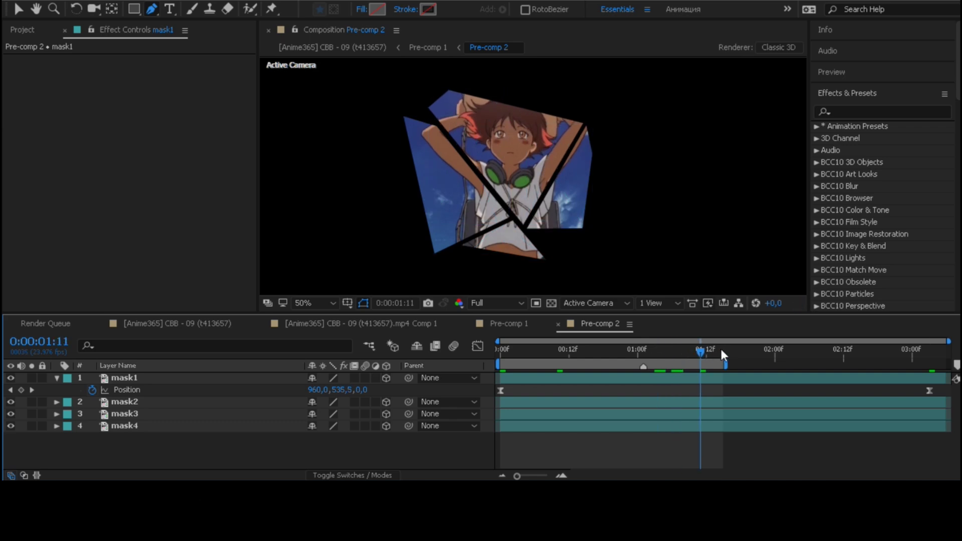
left_click_drag(644, 357, 499, 356)
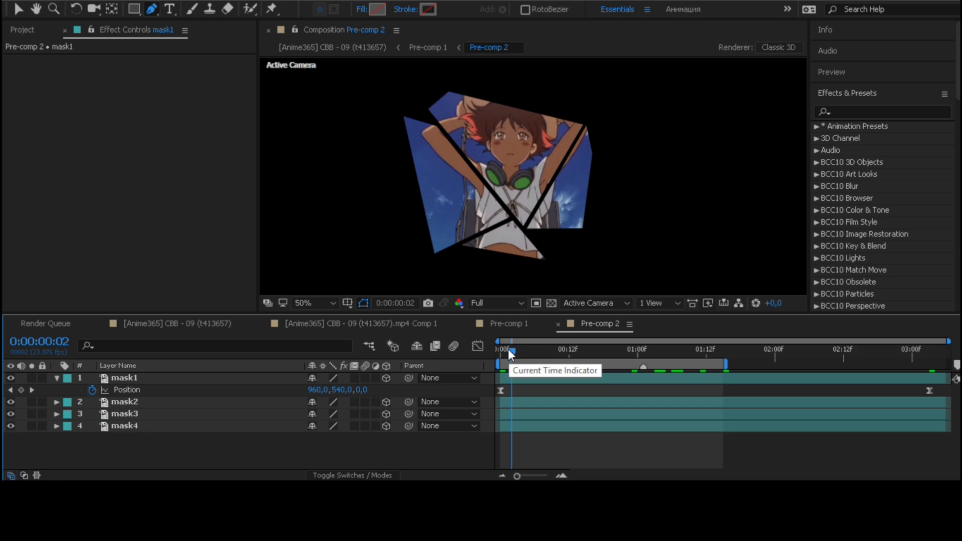
Keyframe mask2's Position at frame 0 and at 0:00:01:05 with X 951.
left_click(125, 404)
key("p")
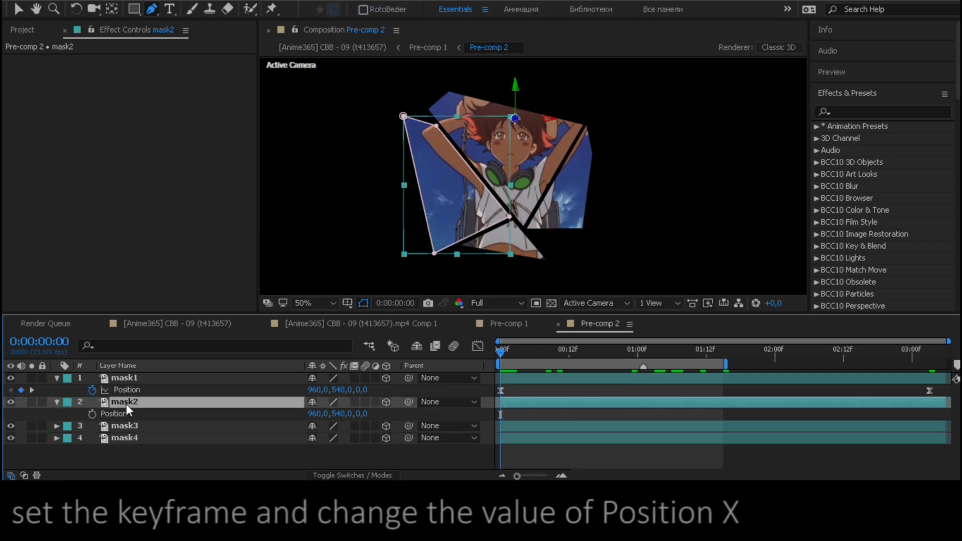
left_click(92, 414)
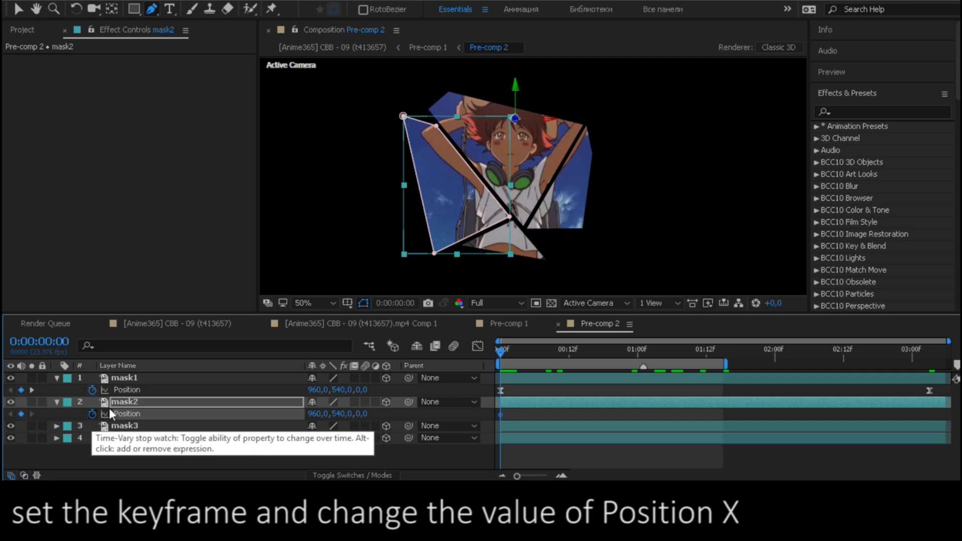
left_click(667, 353)
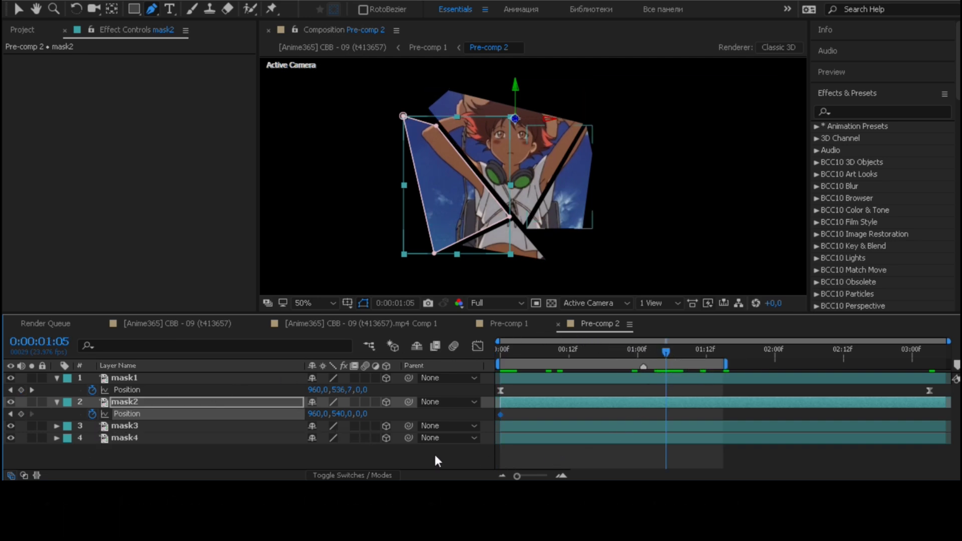
left_click_drag(316, 414, 313, 416)
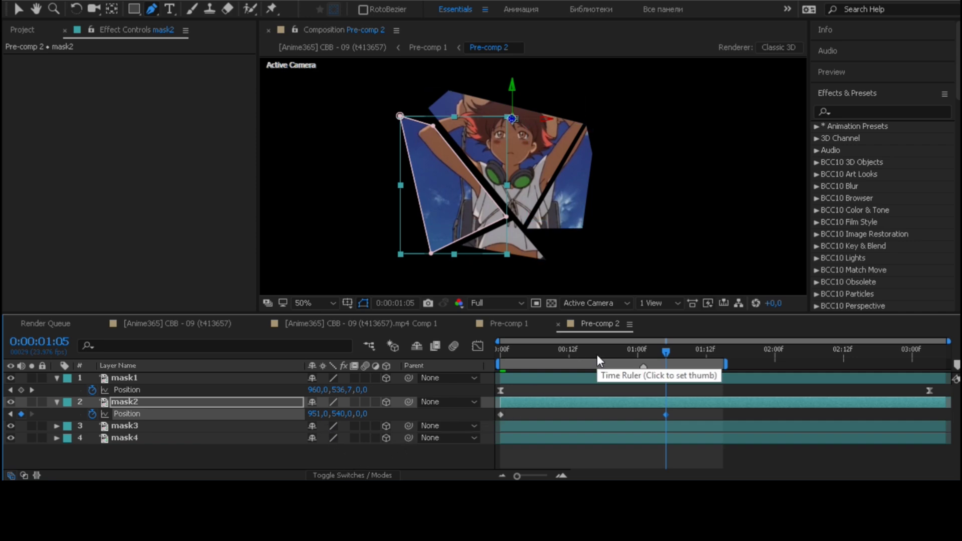
Slide mask2's second Position keyframe later to about 0:00:02:18.
mouse_move(597, 354)
left_mouse_down()
mouse_move(502, 354)
mouse_move(671, 354)
left_mouse_up()
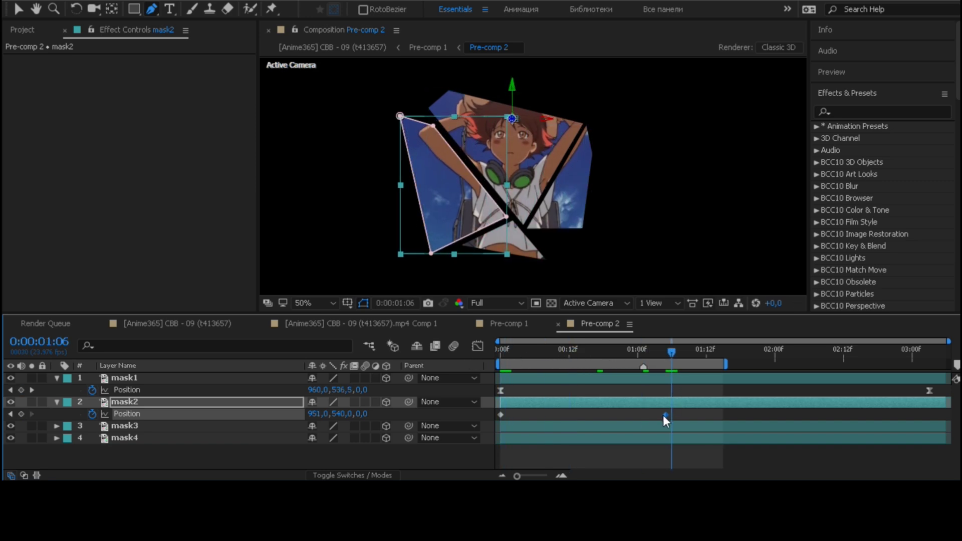
left_click_drag(667, 415, 878, 415)
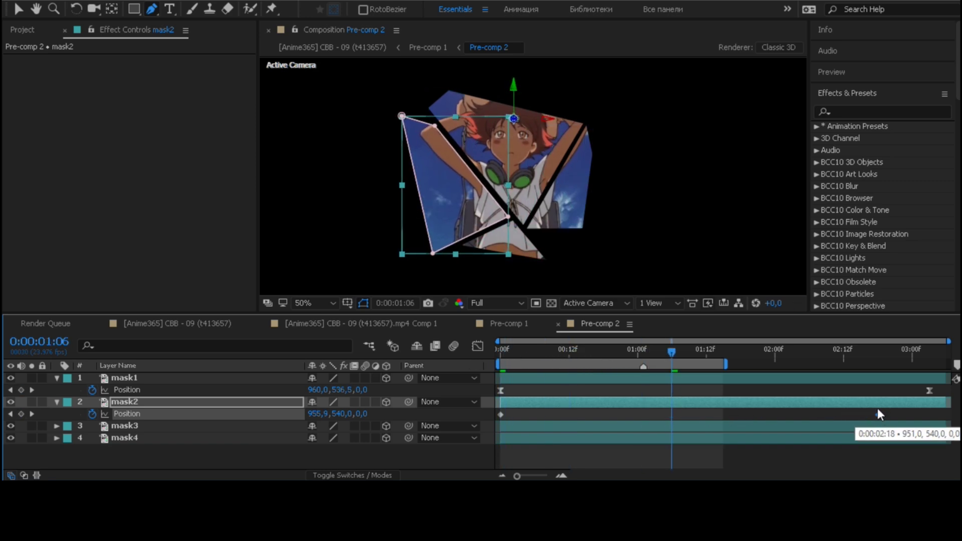
left_click(868, 353)
left_click_drag(867, 354, 874, 351)
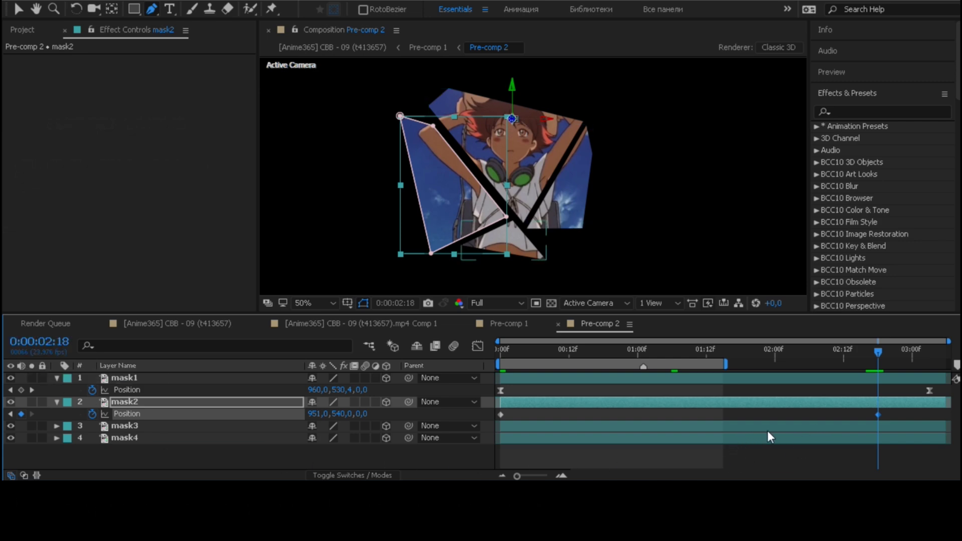
left_click(231, 428)
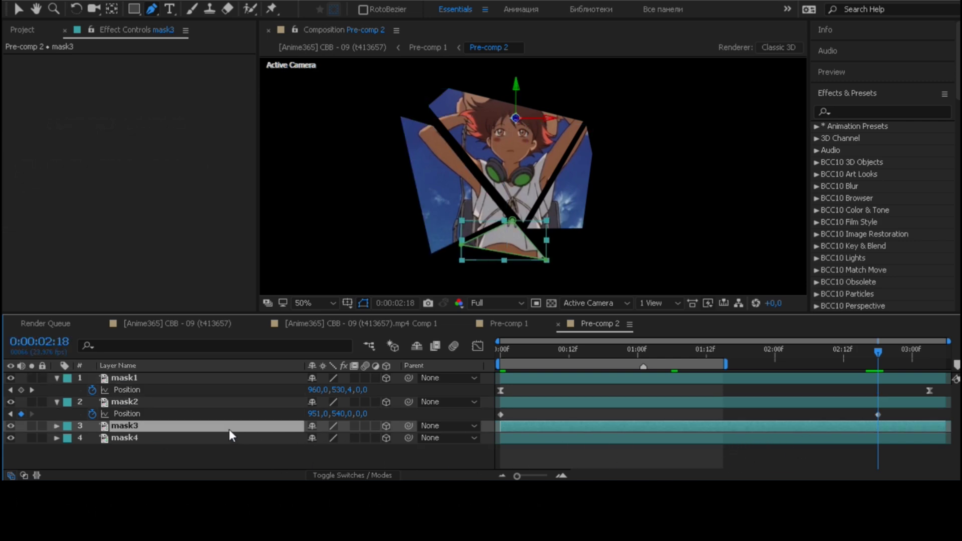
Keyframe mask3's Position at frame 0 and at 0:00:00:22 with Y 545.
key("p")
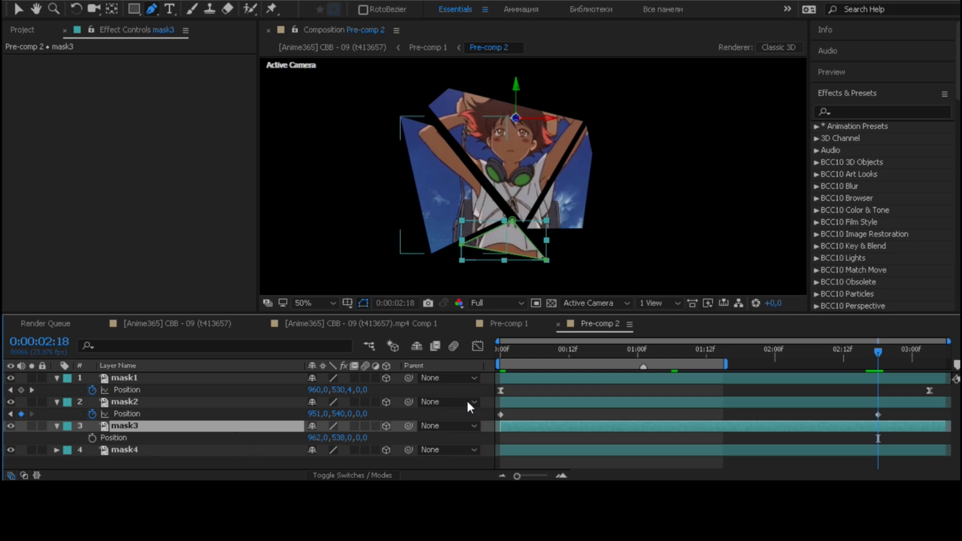
left_click_drag(545, 352, 474, 352)
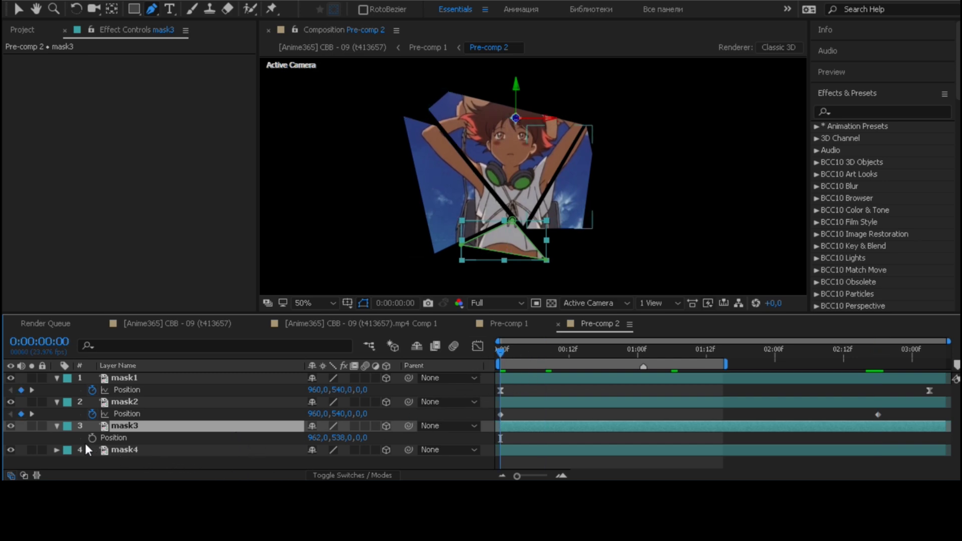
left_click(91, 438)
left_click(625, 352)
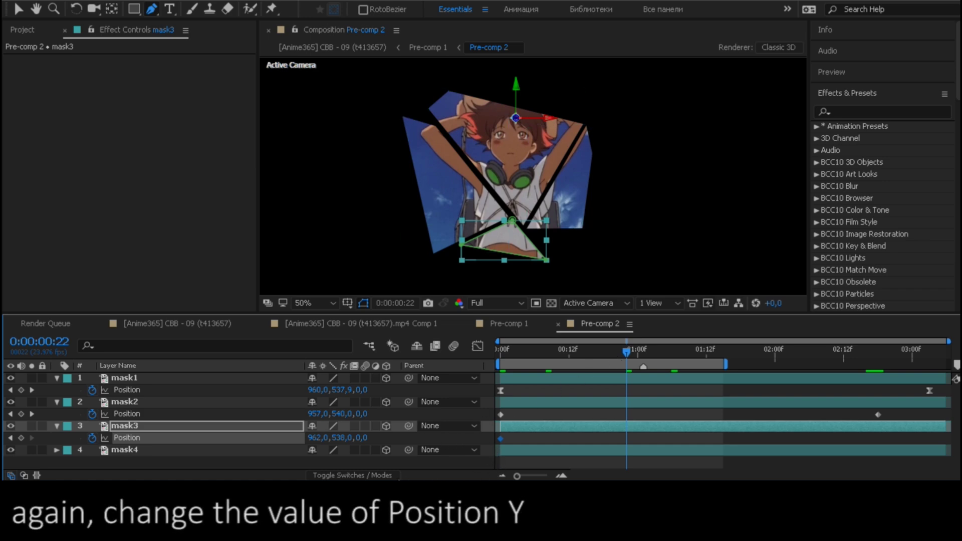
left_click_drag(339, 439, 349, 439)
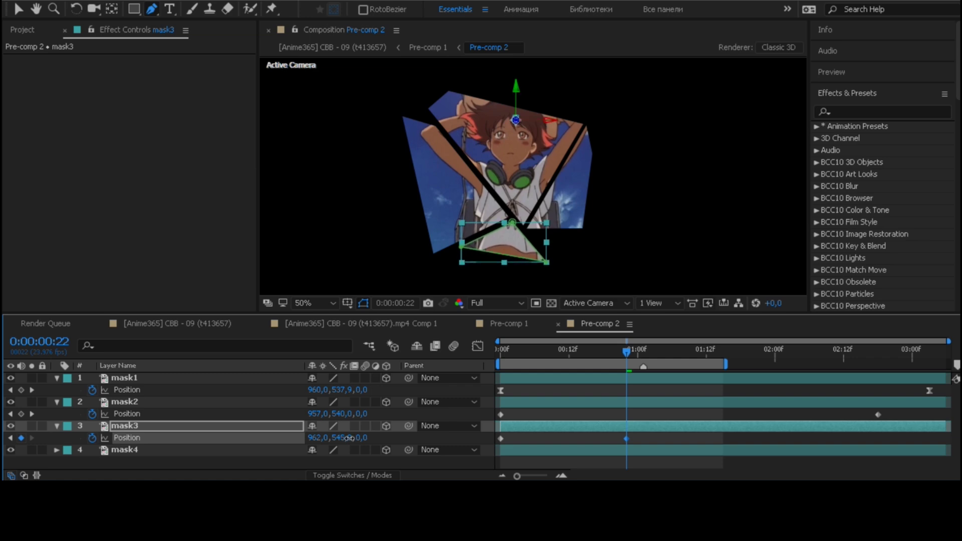
left_click_drag(351, 438, 350, 439)
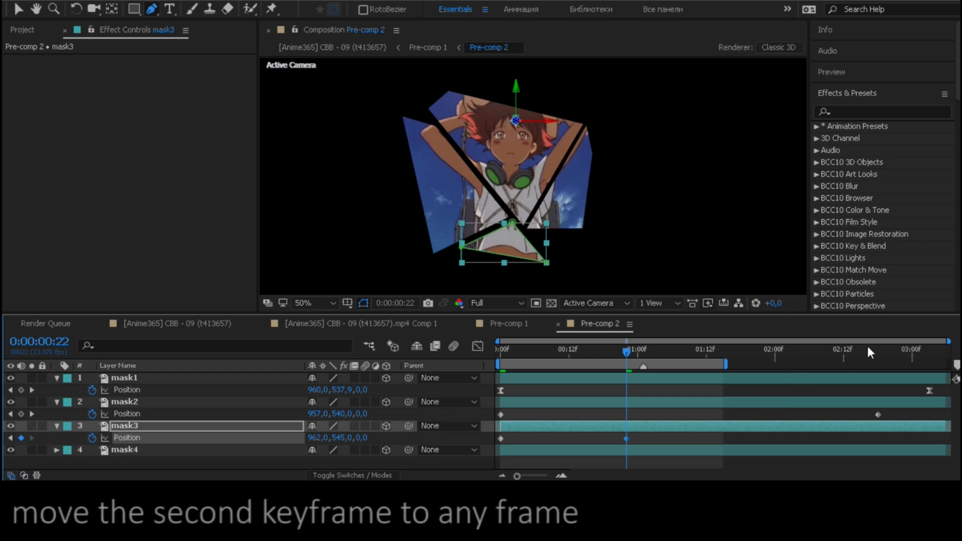
Move mask3's second Position keyframe to 0:00:02:23.
left_click(894, 350)
left_click_drag(894, 351, 907, 352)
left_click_drag(627, 439, 910, 436)
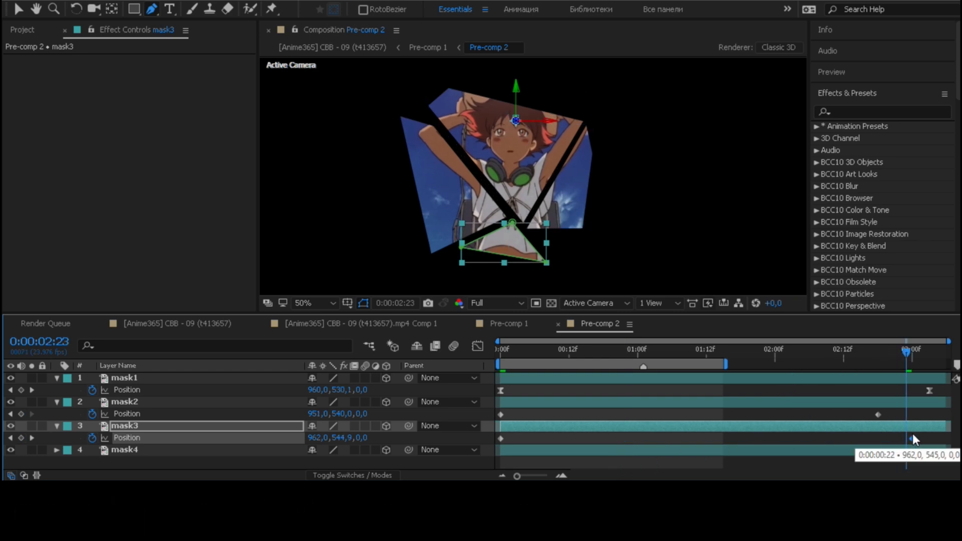
left_click(286, 452)
Keyframe mask4's Position at frame 0 and at 0:00:03:05 with X 970.
key("p")
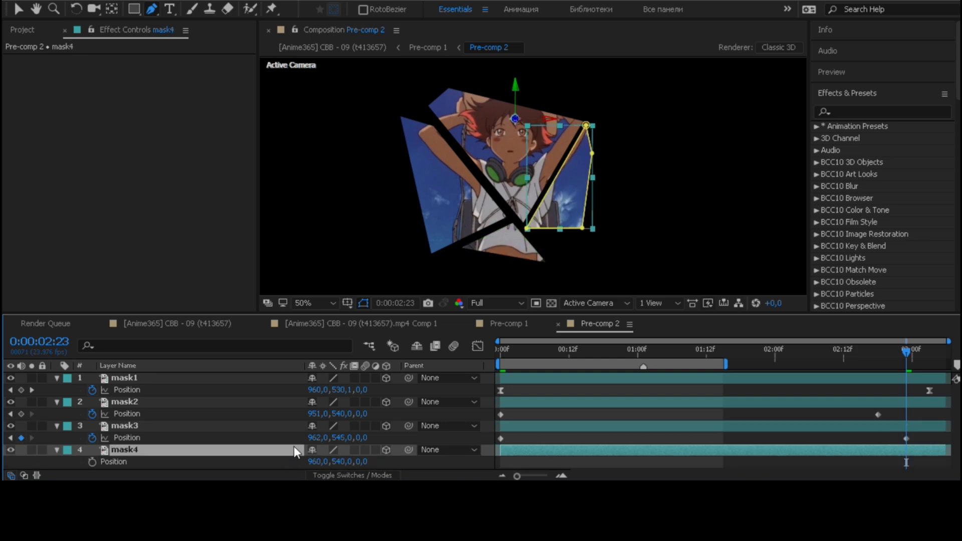
left_click(546, 354)
key("Home")
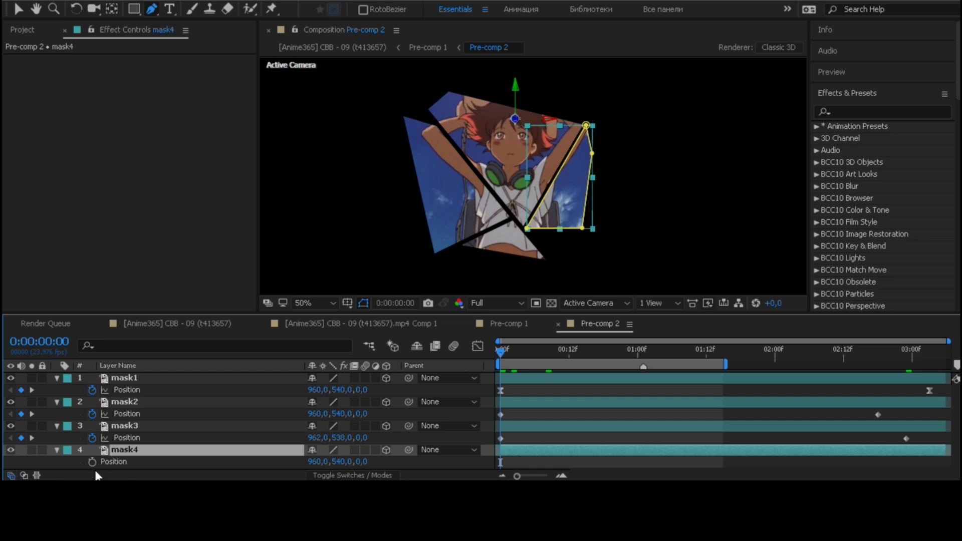
left_click(92, 462)
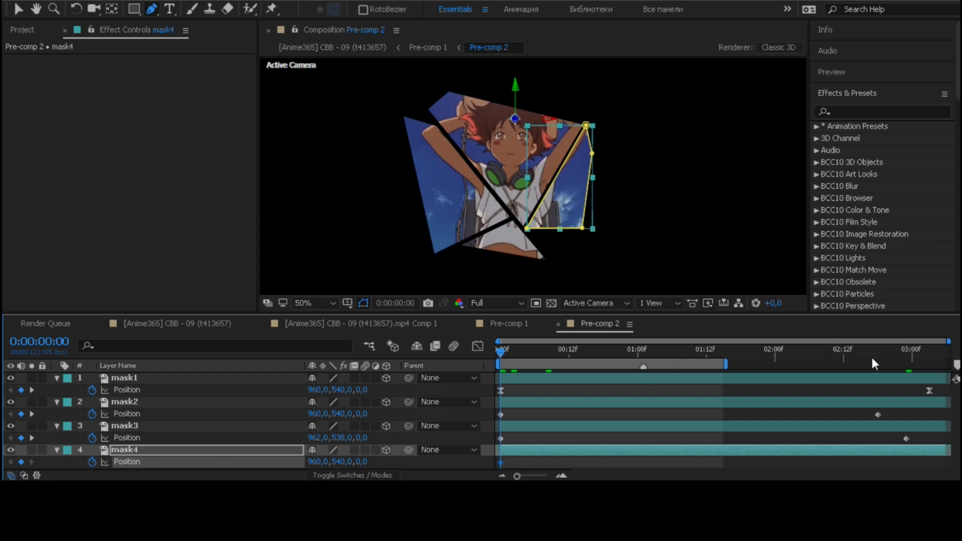
left_click_drag(897, 349, 949, 356)
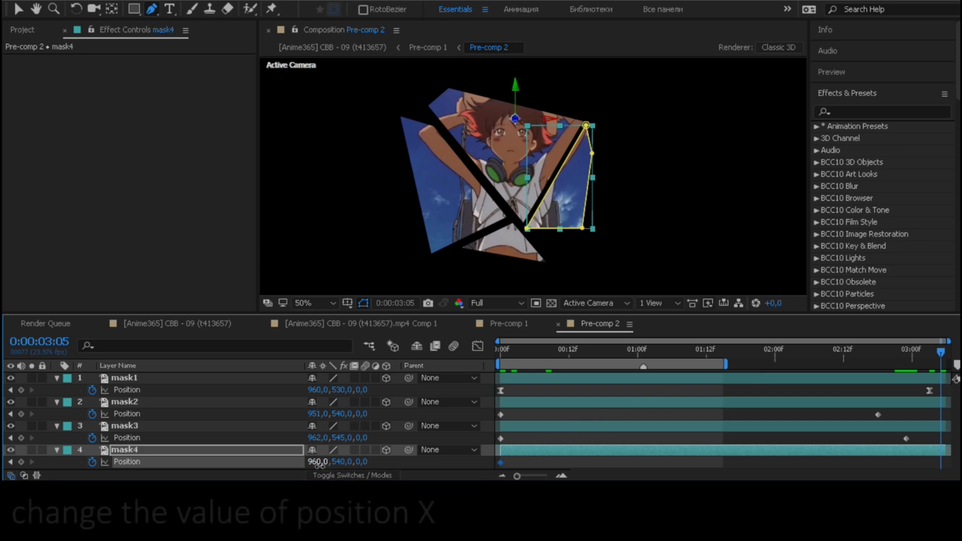
left_click_drag(319, 464, 324, 463)
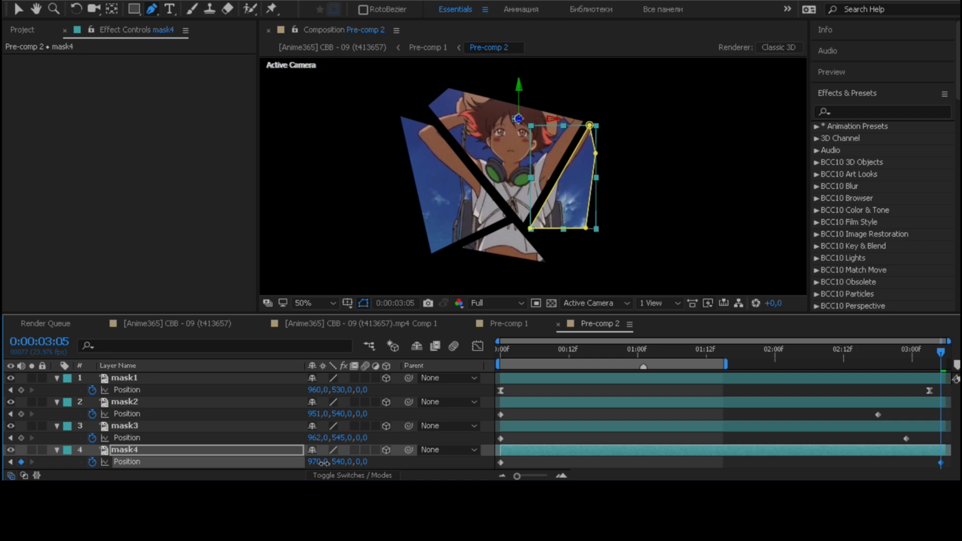
Play back and scrub through the shard mask animation.
left_click(488, 460)
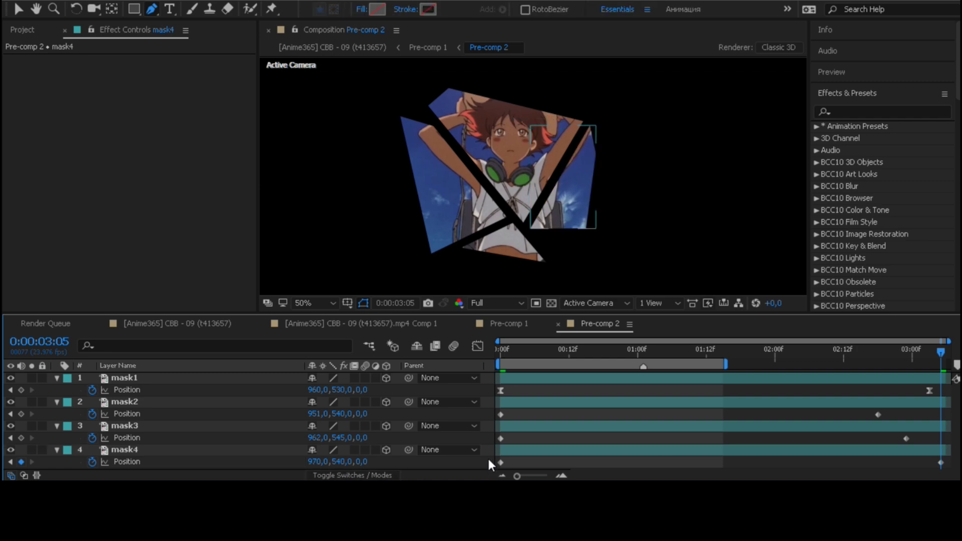
left_click(501, 354)
key("space")
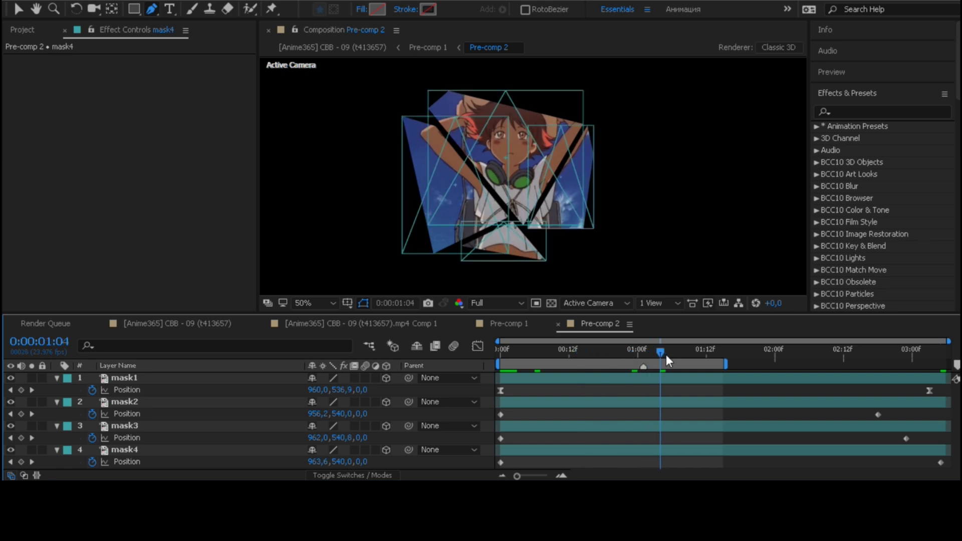
left_click_drag(684, 353, 714, 353)
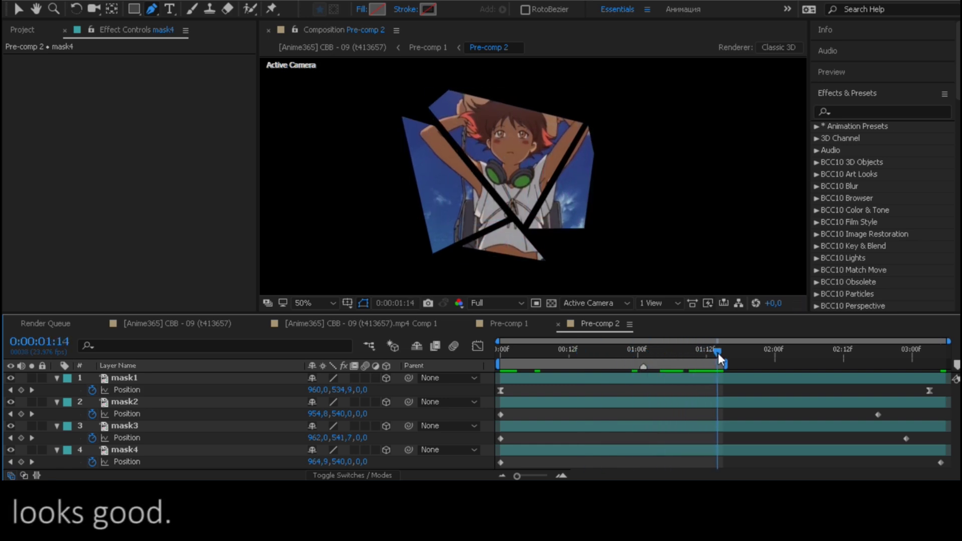
mouse_move(717, 353)
left_mouse_down()
mouse_move(551, 389)
mouse_move(710, 368)
left_mouse_up()
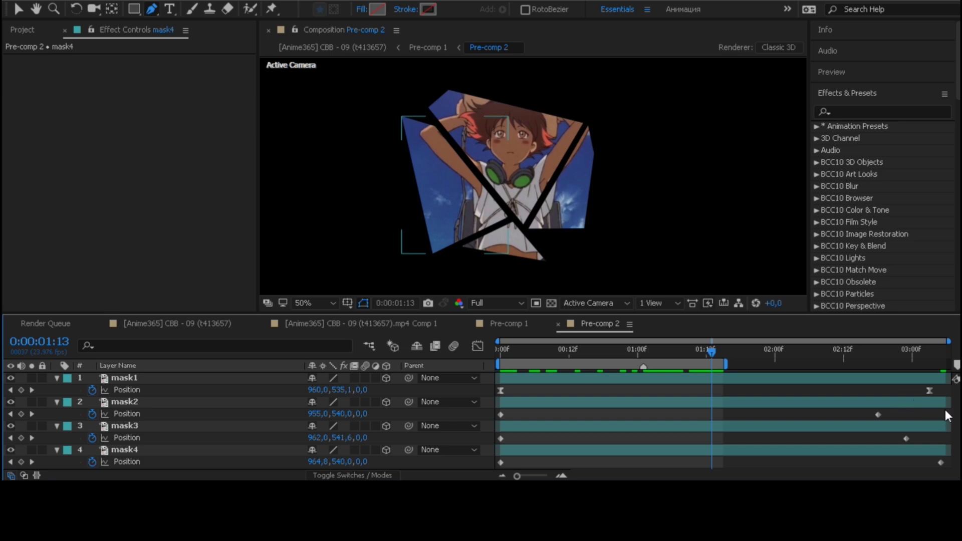
Easy Ease the mask2–mask4 Position keyframes, collapse the layers, and return to Pre-comp 1.
mouse_move(945, 411)
left_mouse_down()
mouse_move(493, 476)
mouse_move(476, 468)
left_mouse_up()
key("F9")
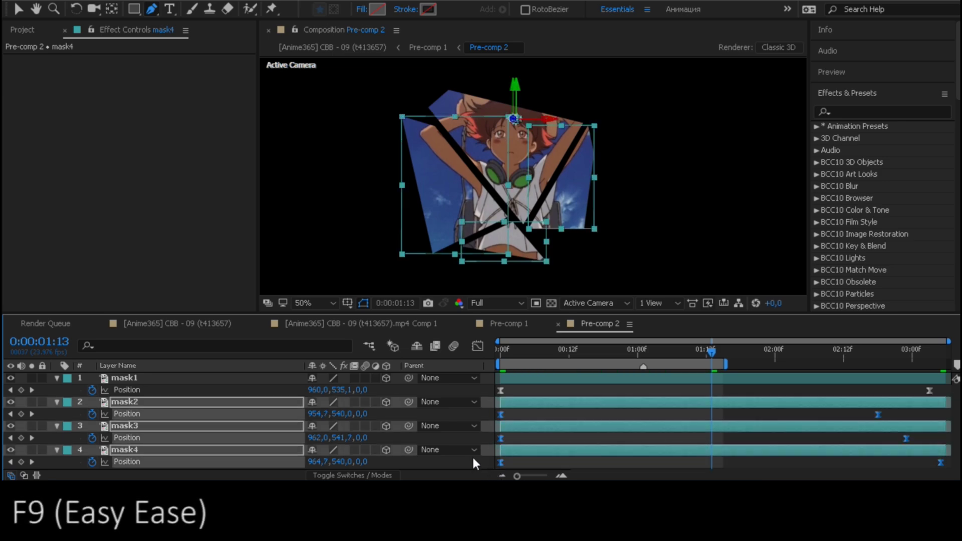
left_click(462, 459)
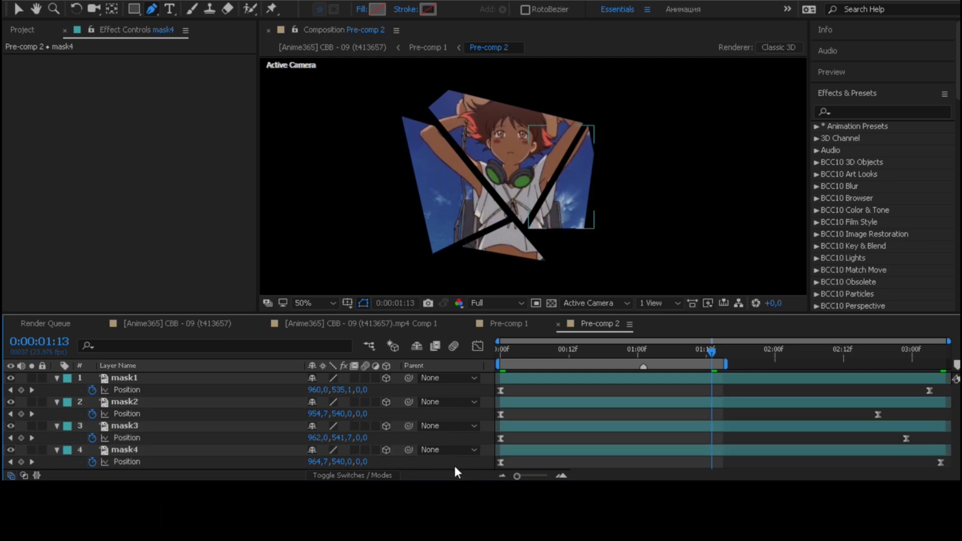
key("u")
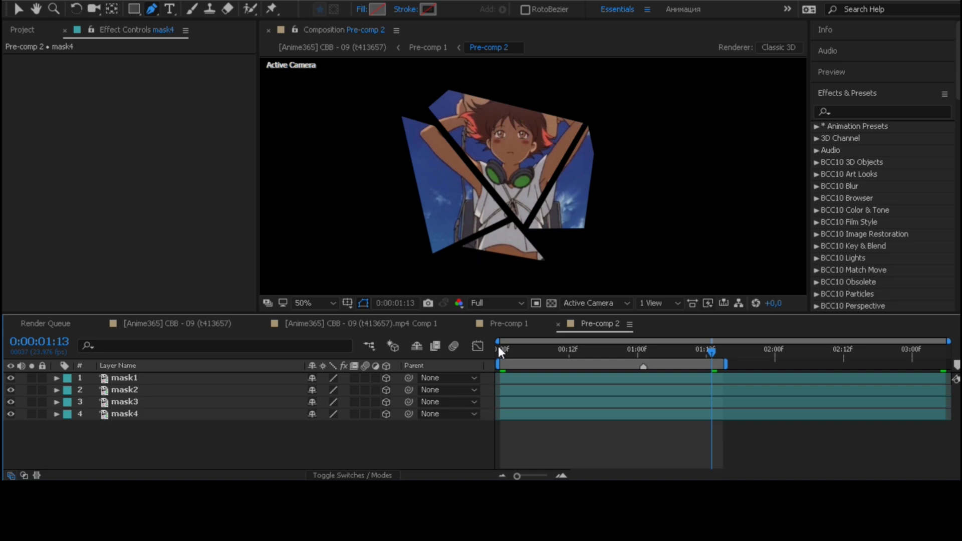
left_click(507, 324)
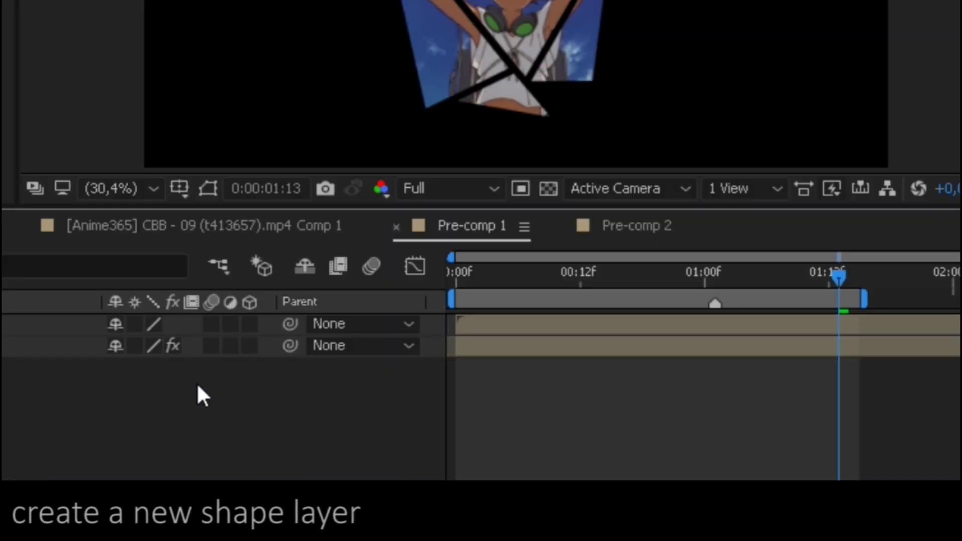
Add a new shape layer to Pre-comp 1.
right_click(356, 413)
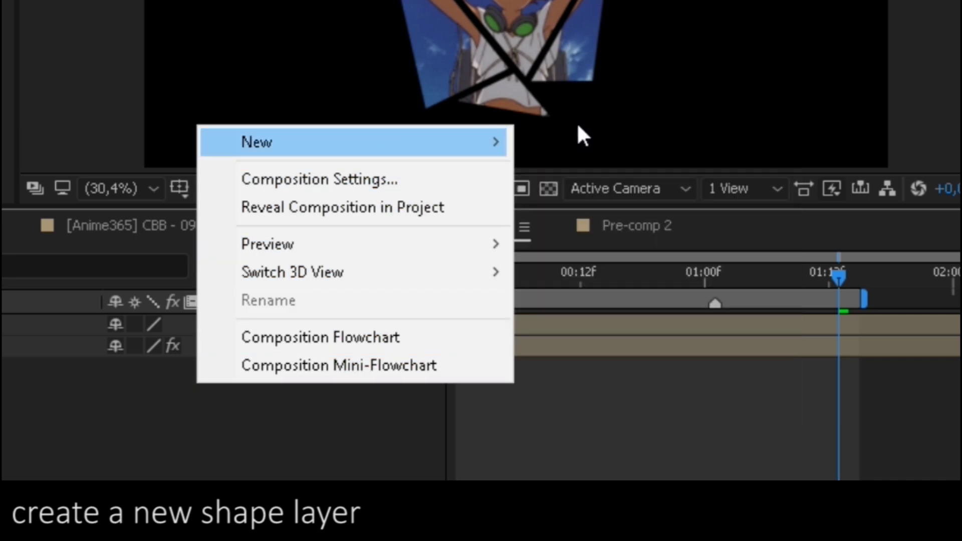
mouse_move(482, 146)
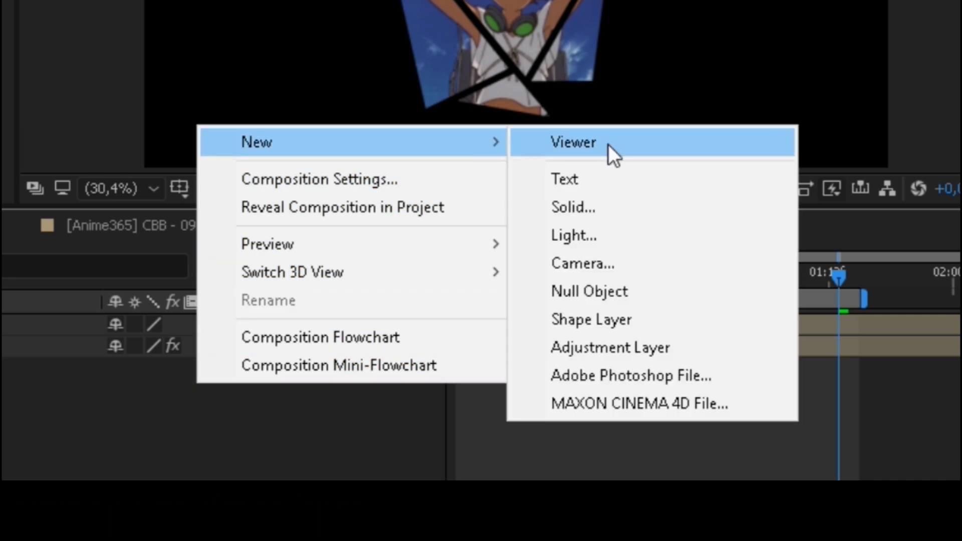
left_click(616, 323)
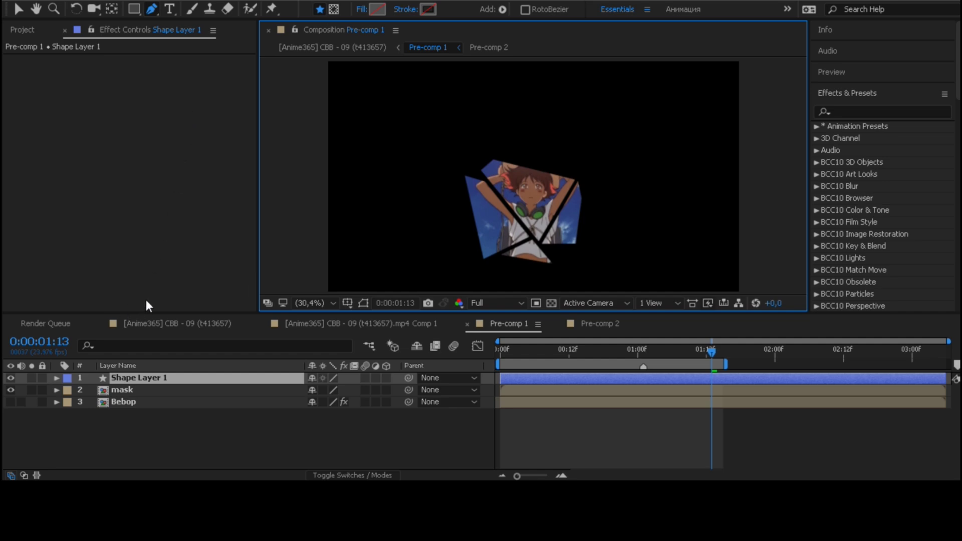
Pen an angled three-point line path over the shard, nudging the bottom point left.
left_click(431, 207)
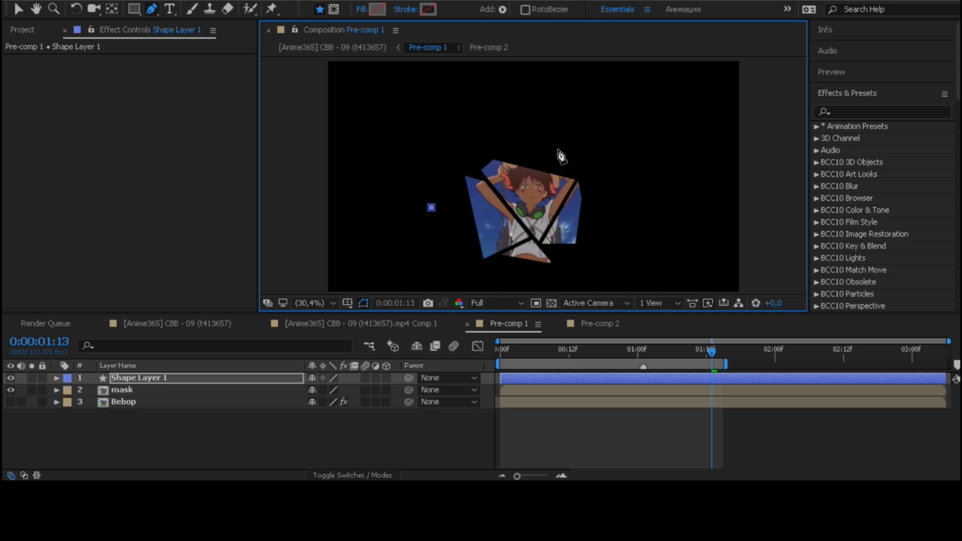
left_click(564, 151)
left_click(564, 282)
scroll(569, 167, "down", 2)
left_click_drag(556, 240, 550, 240)
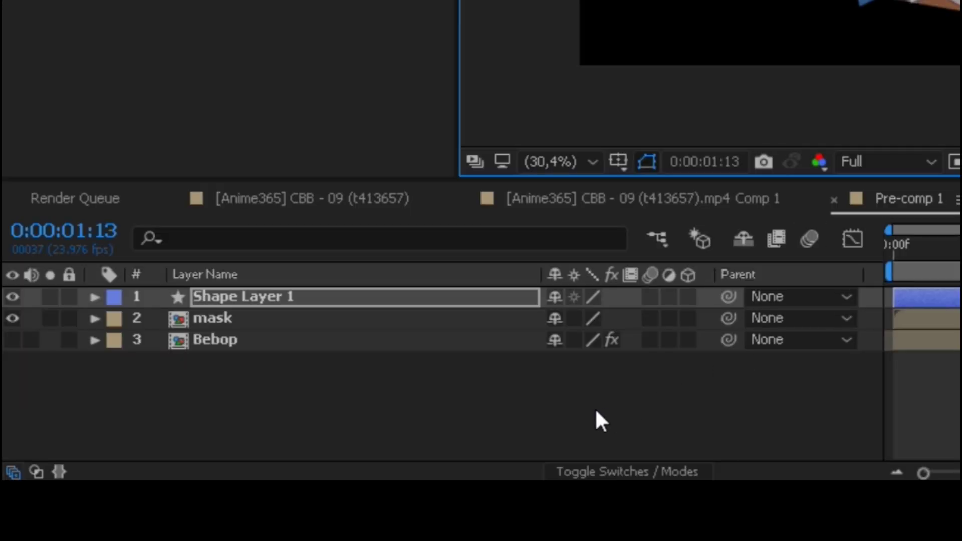
Set the Stroke Width of Shape 1's Stroke 1 on Shape Layer 1 to 2,5.
left_click(96, 297)
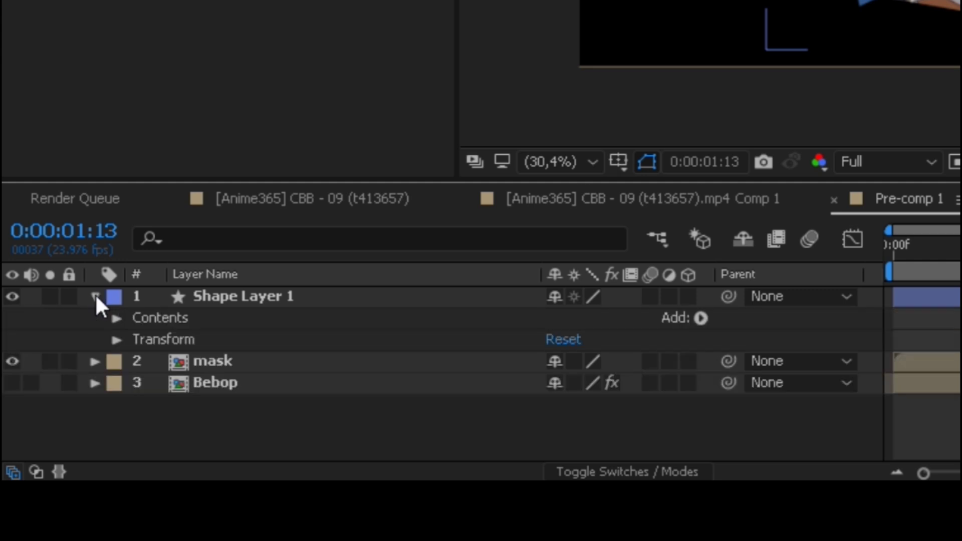
left_click(117, 319)
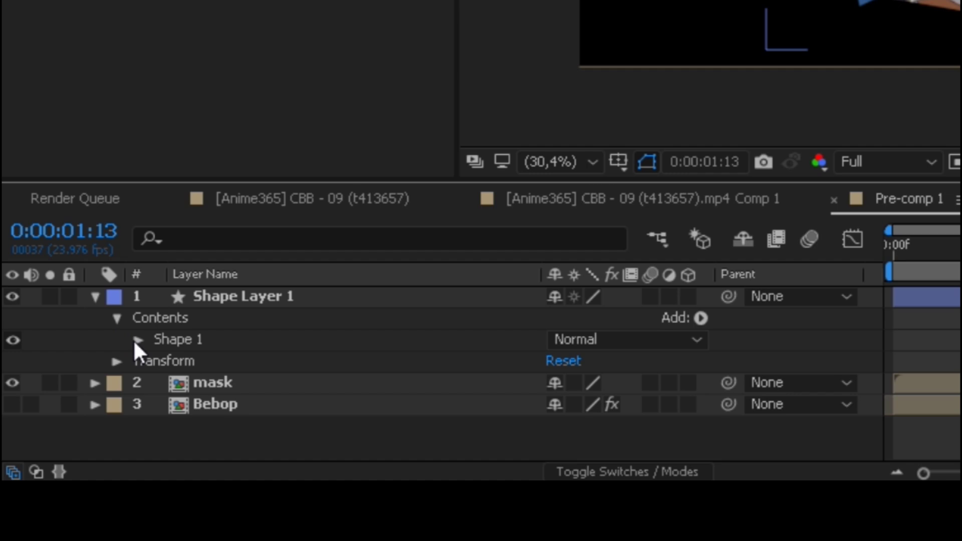
left_click(138, 339)
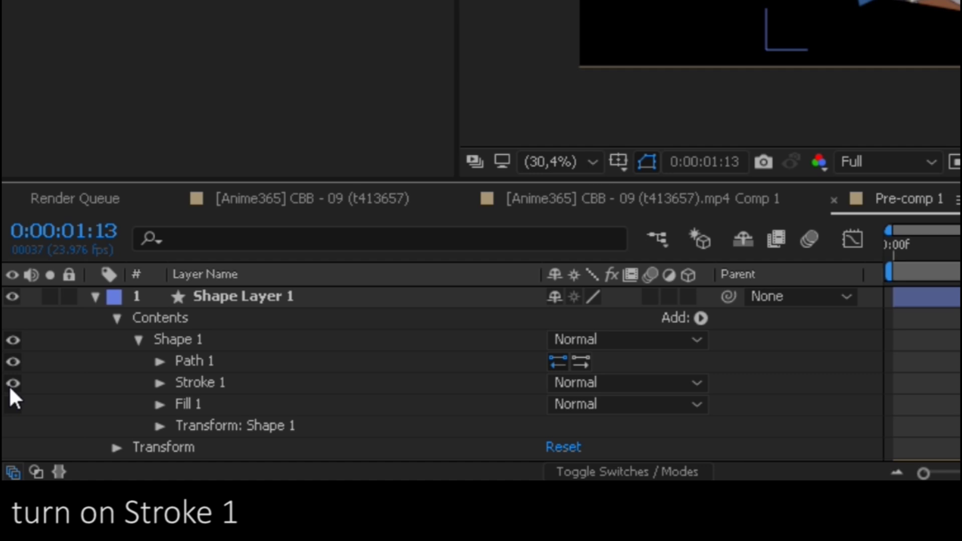
left_click(158, 382)
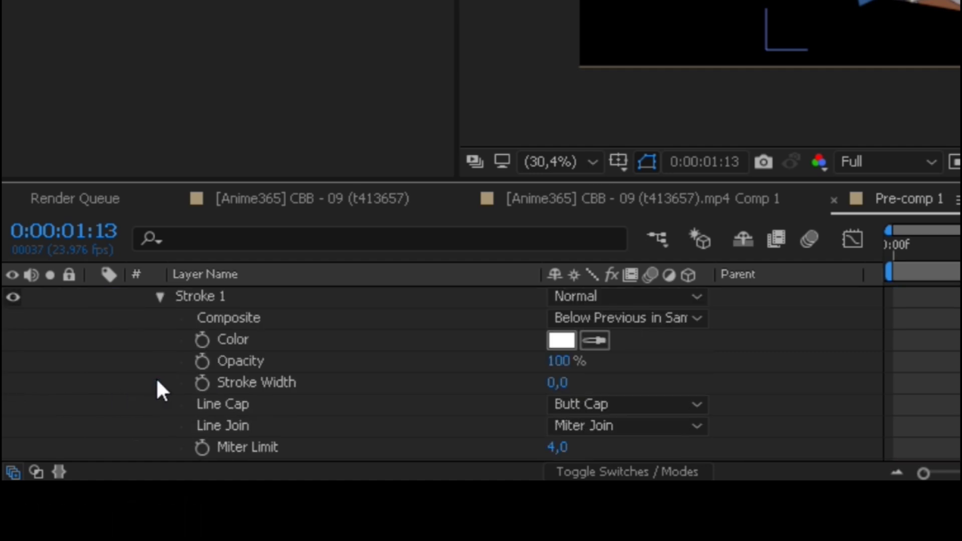
left_click(554, 384)
type("2")
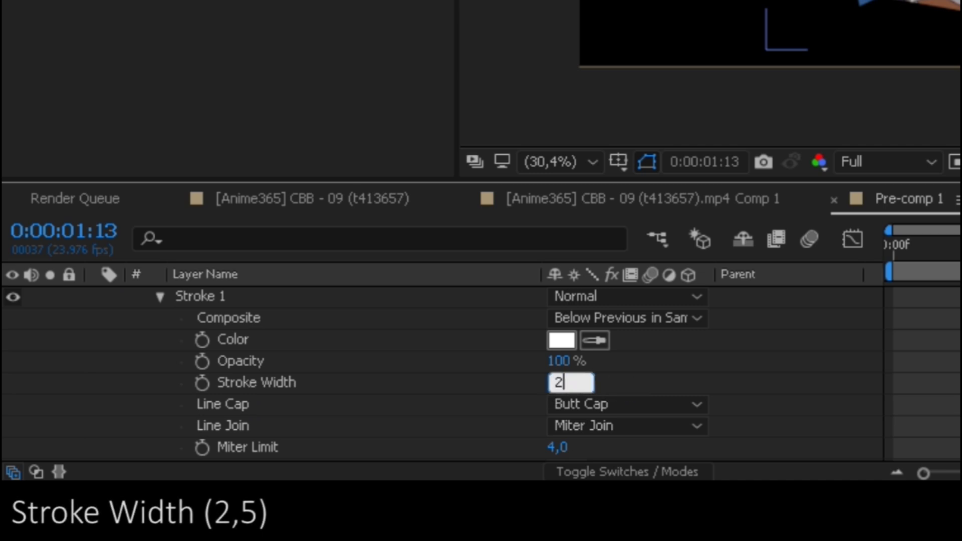
type(",5")
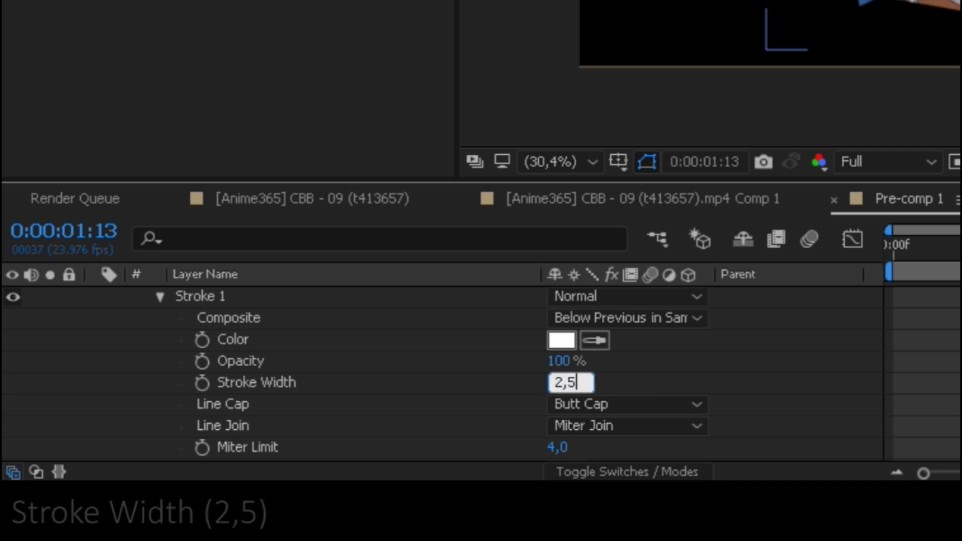
key("Return")
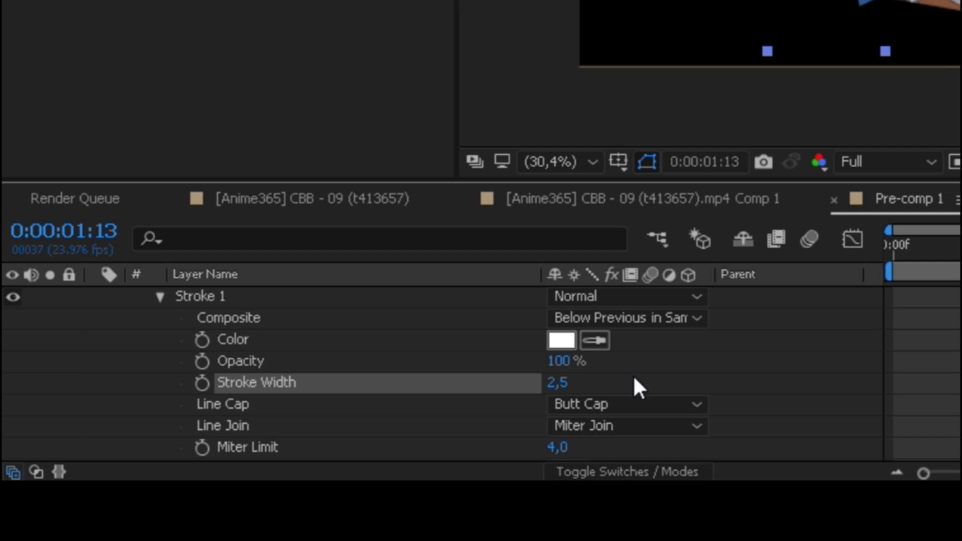
left_click(659, 367)
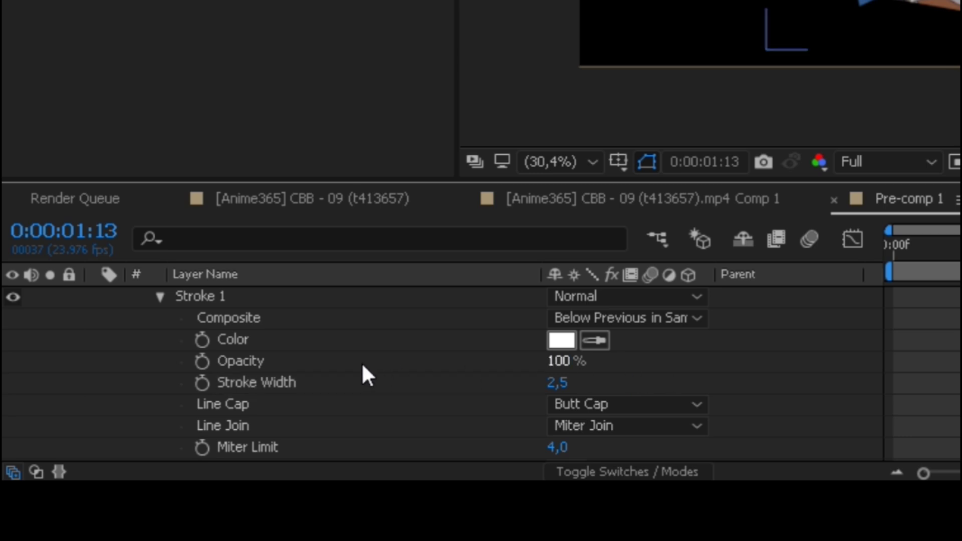
scroll(288, 346, "up", 3)
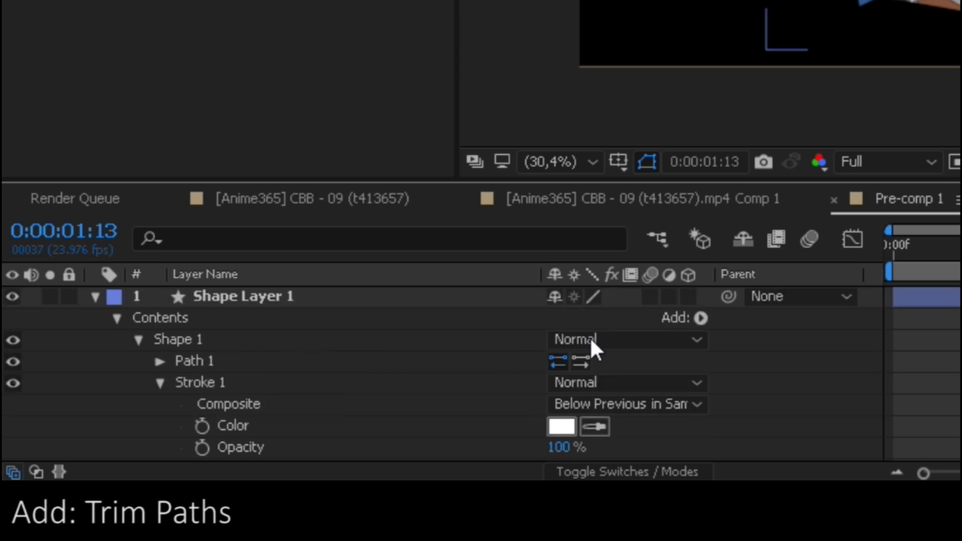
Add Trim Paths 1 to Shape Layer 1 and lower its End to 83,0%.
left_click(699, 318)
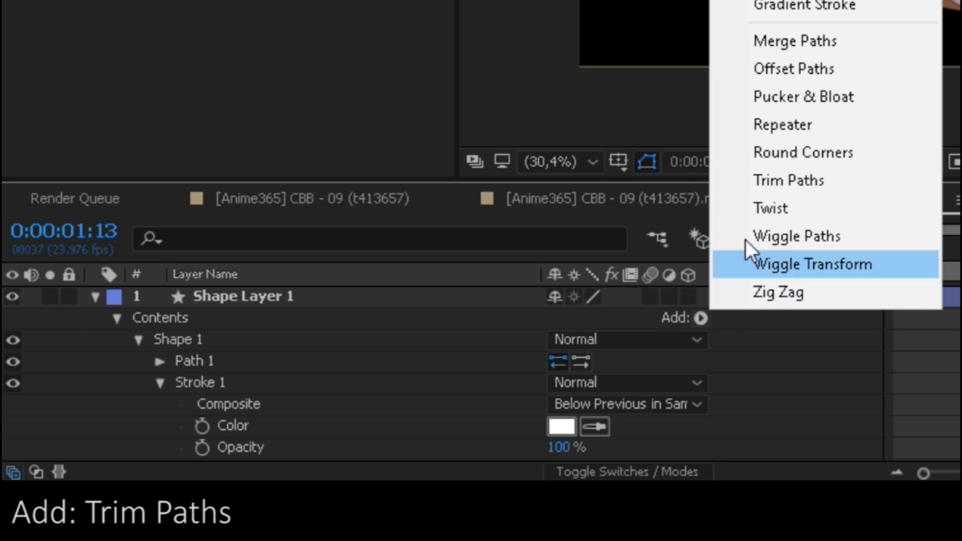
left_click(772, 181)
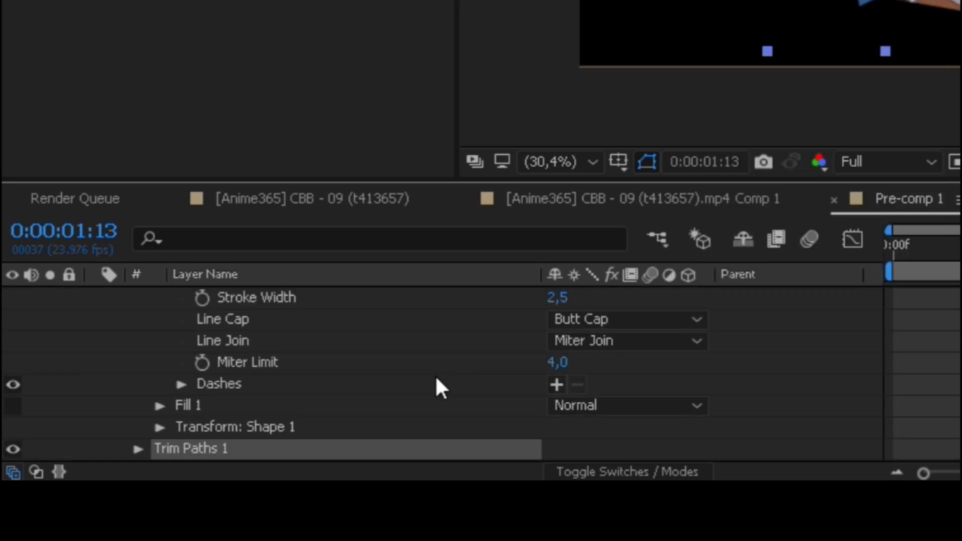
left_click(137, 449)
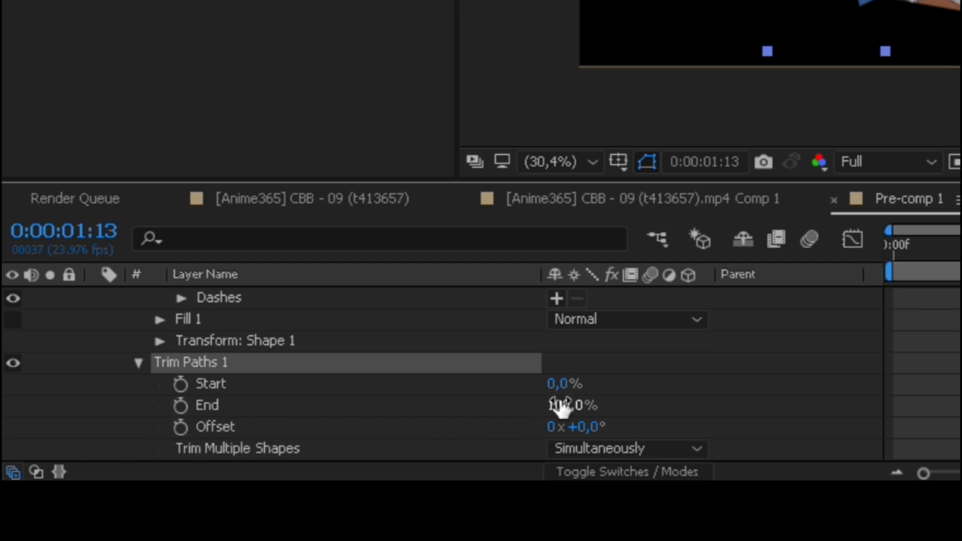
left_click_drag(554, 405, 544, 408)
left_click(696, 399)
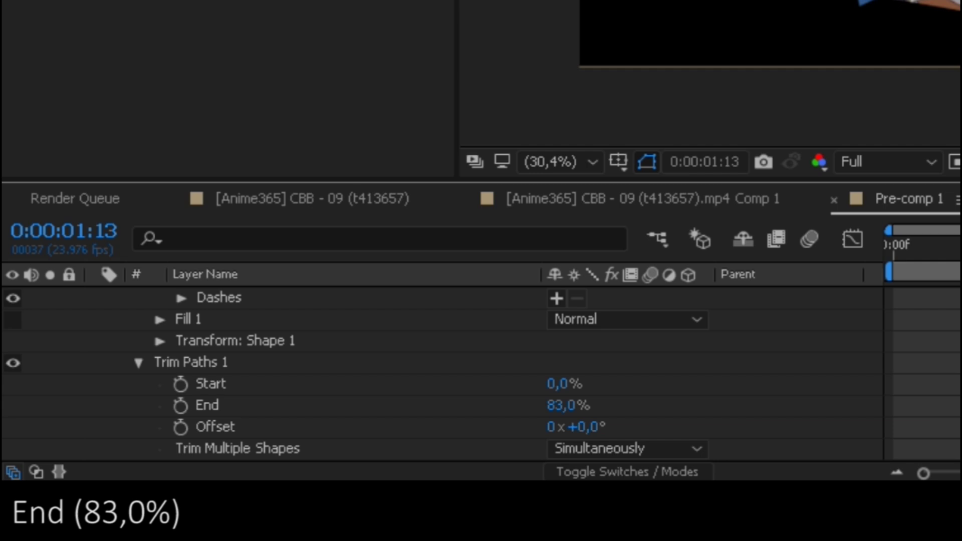
Keyframe Trim Paths End at 83,0% on the first frame and 96,0% at 0:00:01:03.
left_click_drag(933, 244, 862, 254)
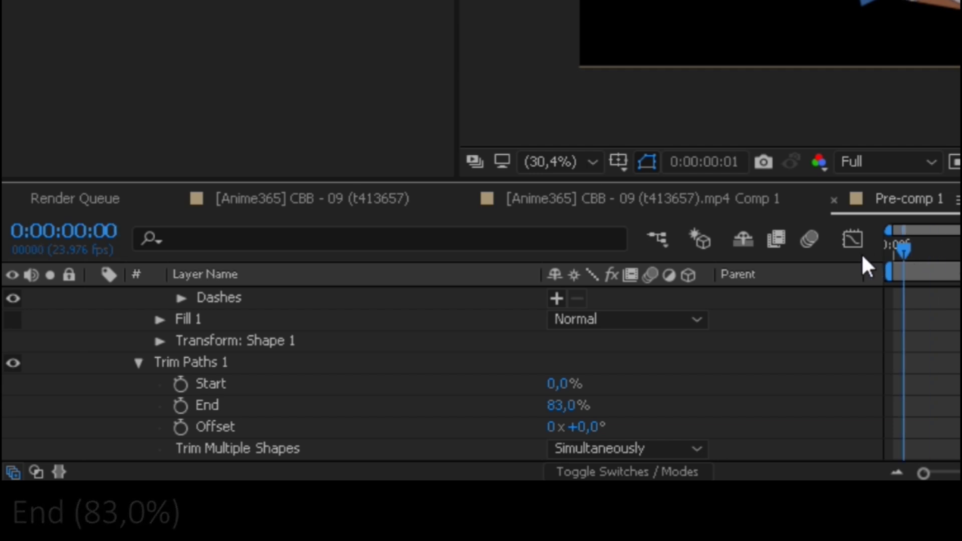
left_click(180, 405)
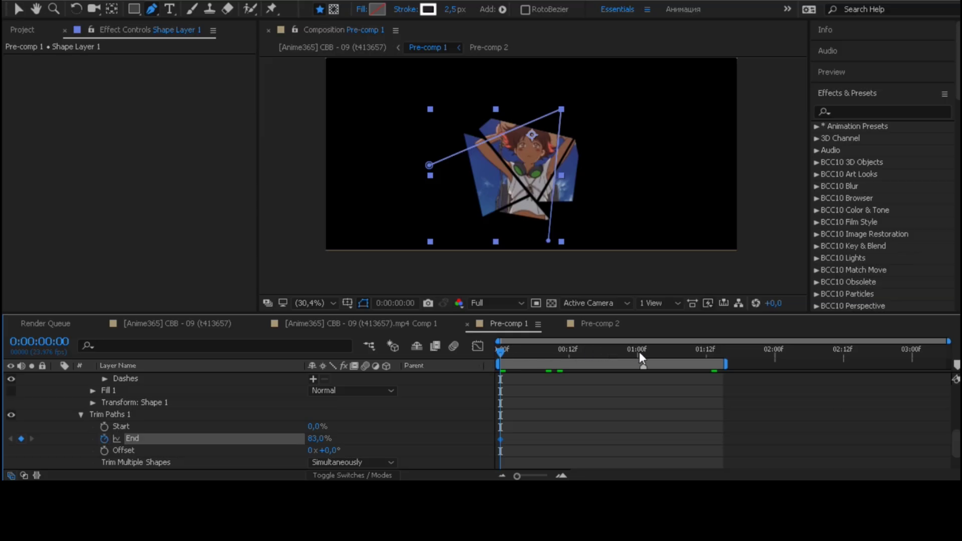
left_click_drag(639, 352, 654, 352)
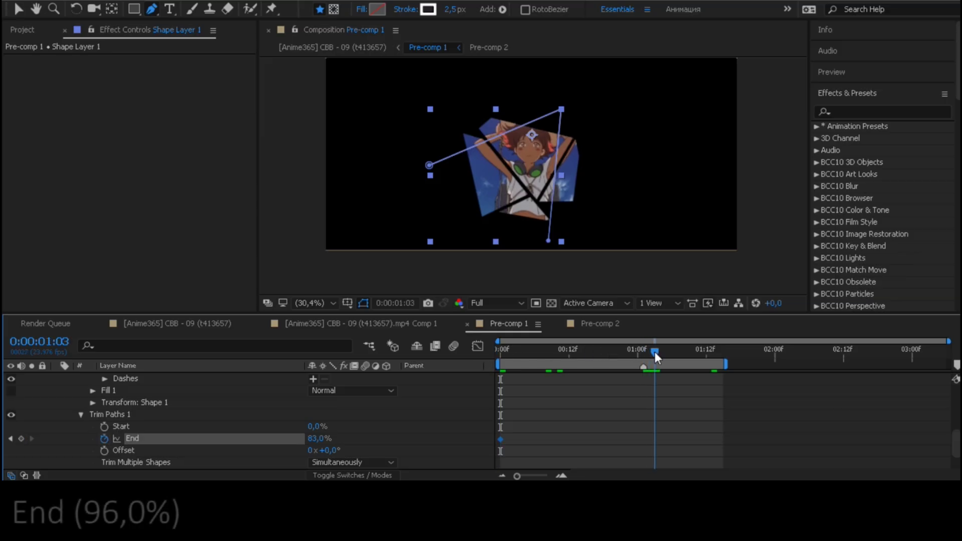
left_click_drag(322, 441, 326, 439)
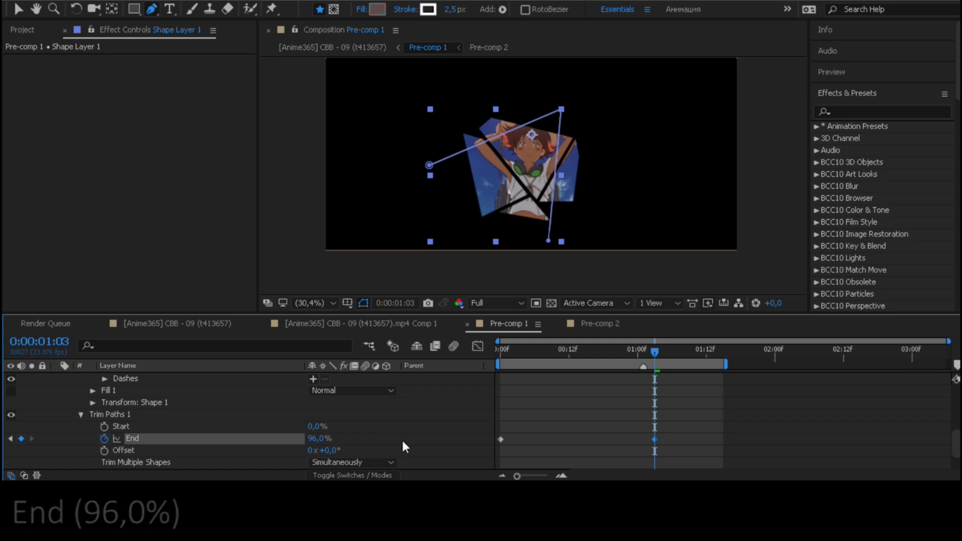
left_click(447, 423)
mouse_move(656, 352)
left_mouse_down()
mouse_move(500, 363)
mouse_move(597, 362)
left_mouse_up()
Drag the 96,0% End keyframe near the timeline end and play back the lengthening line.
left_click(655, 440)
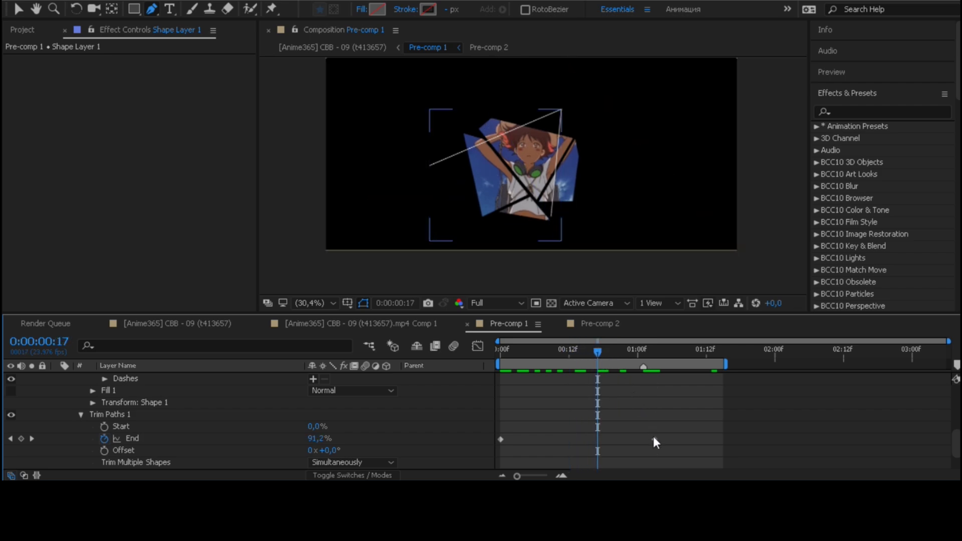
left_click_drag(654, 439, 792, 440)
mouse_move(845, 452)
left_mouse_down()
mouse_move(931, 445)
mouse_move(496, 447)
left_mouse_up()
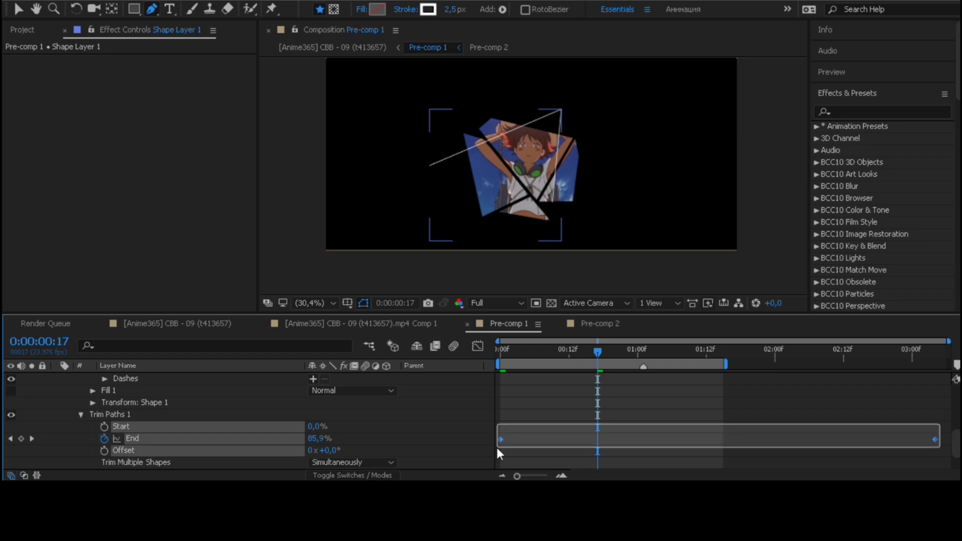
left_click(476, 445)
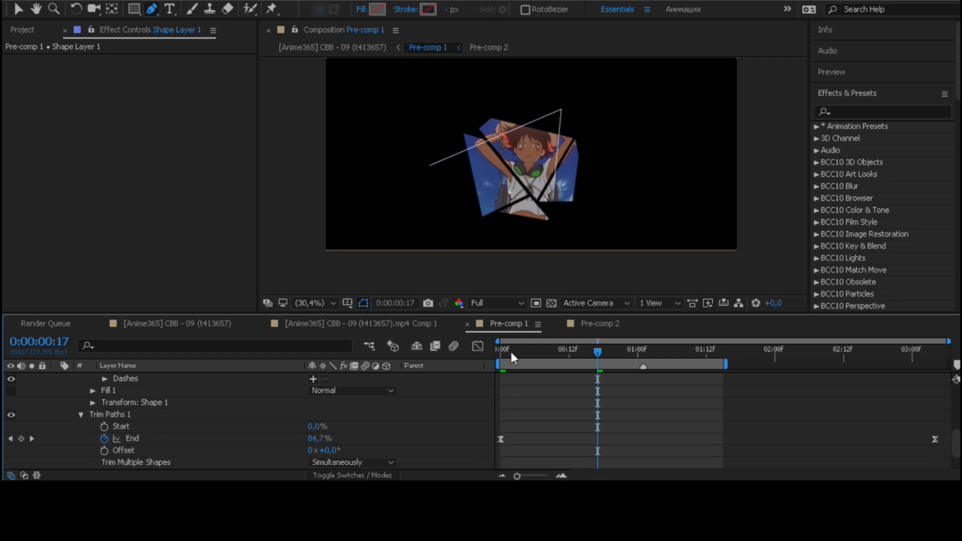
left_click_drag(510, 352, 491, 357)
key("space")
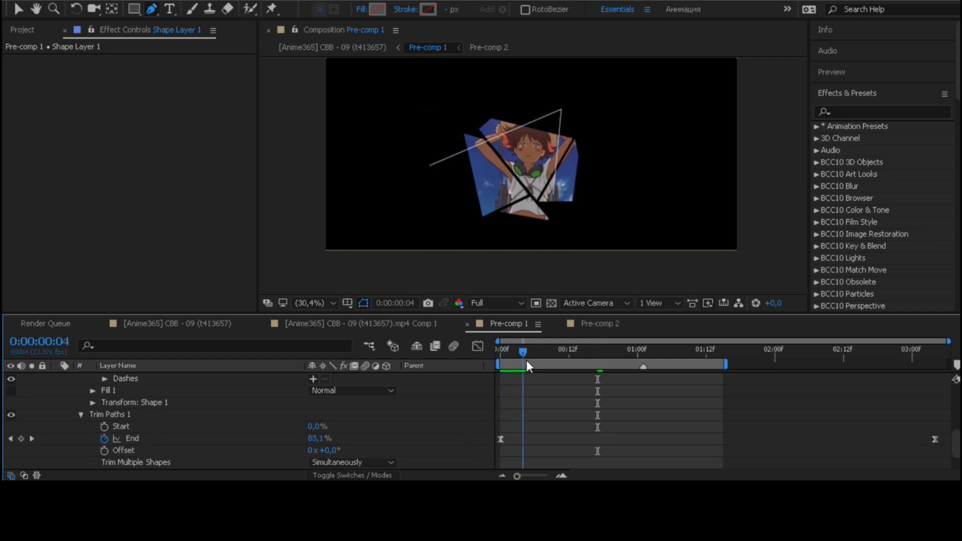
mouse_move(603, 362)
left_mouse_down()
mouse_move(735, 361)
mouse_move(672, 374)
left_mouse_up()
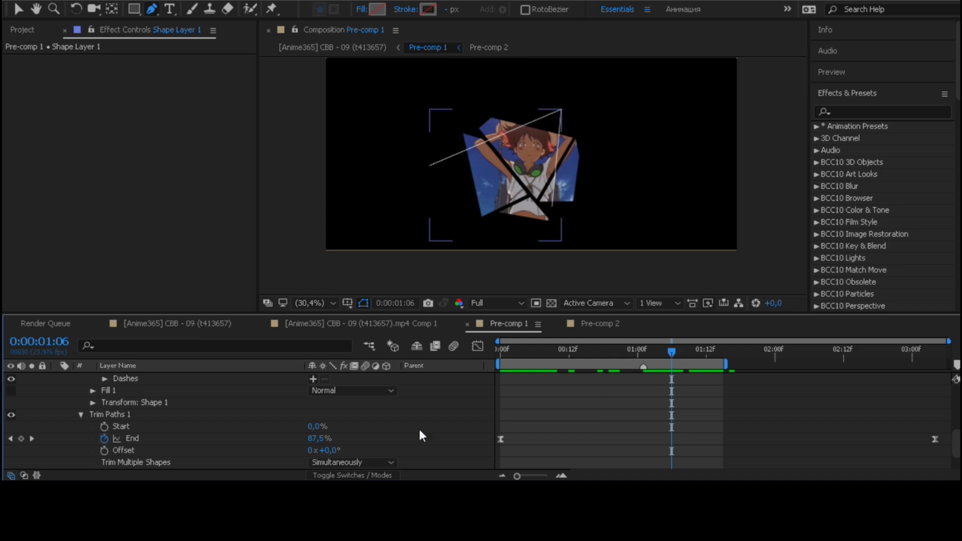
scroll(201, 405, "up", 5)
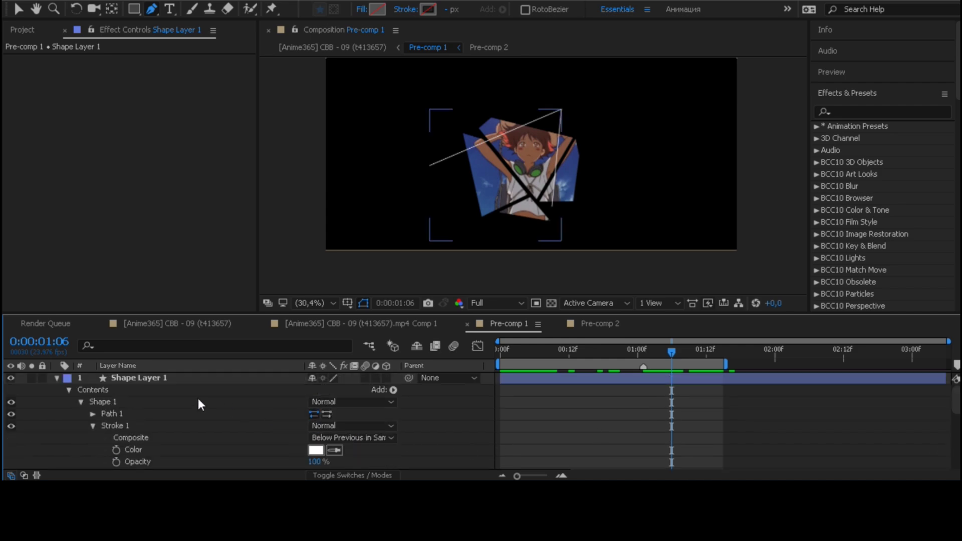
left_click(57, 379)
left_click_drag(143, 379, 151, 402)
left_click(239, 443)
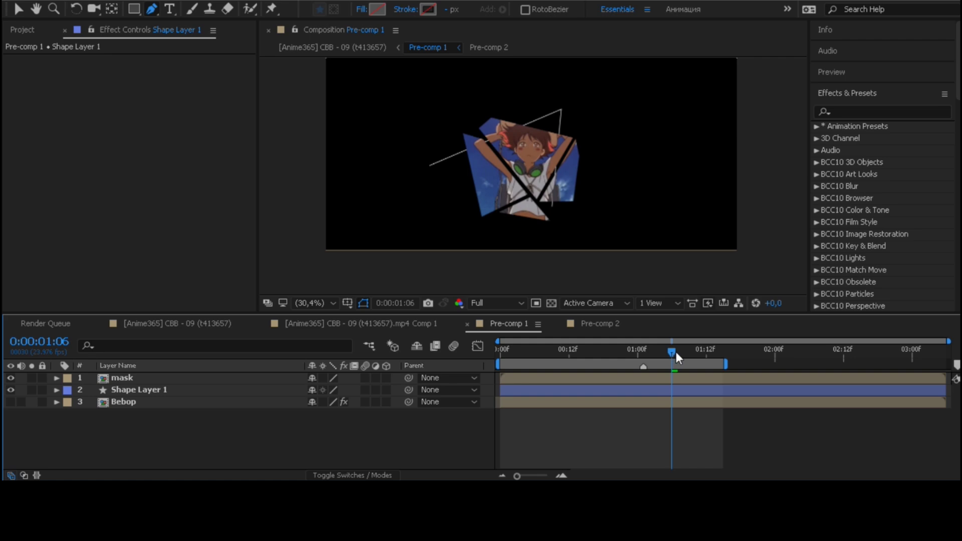
mouse_move(677, 353)
left_mouse_down()
mouse_move(738, 358)
mouse_move(536, 372)
left_mouse_up()
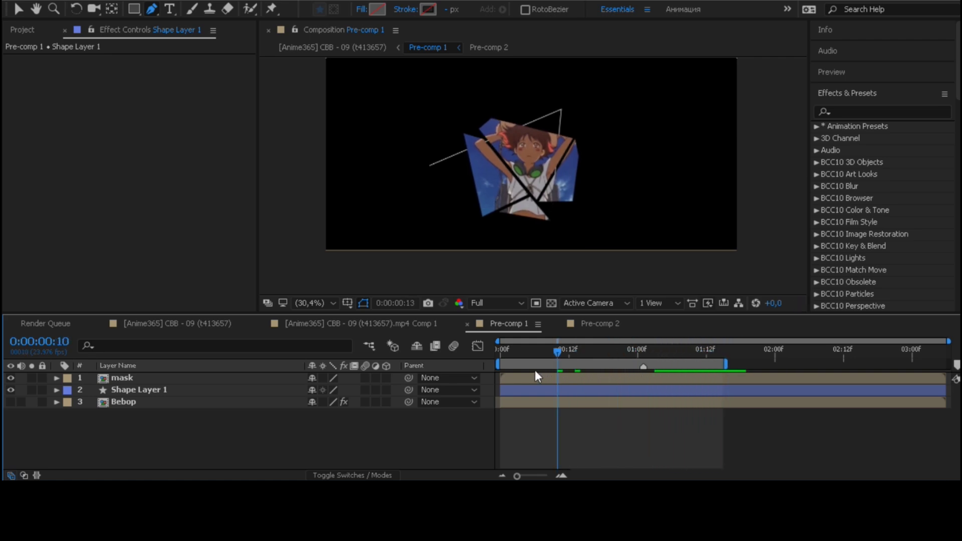
mouse_move(534, 371)
left_mouse_down()
mouse_move(781, 359)
mouse_move(665, 365)
left_mouse_up()
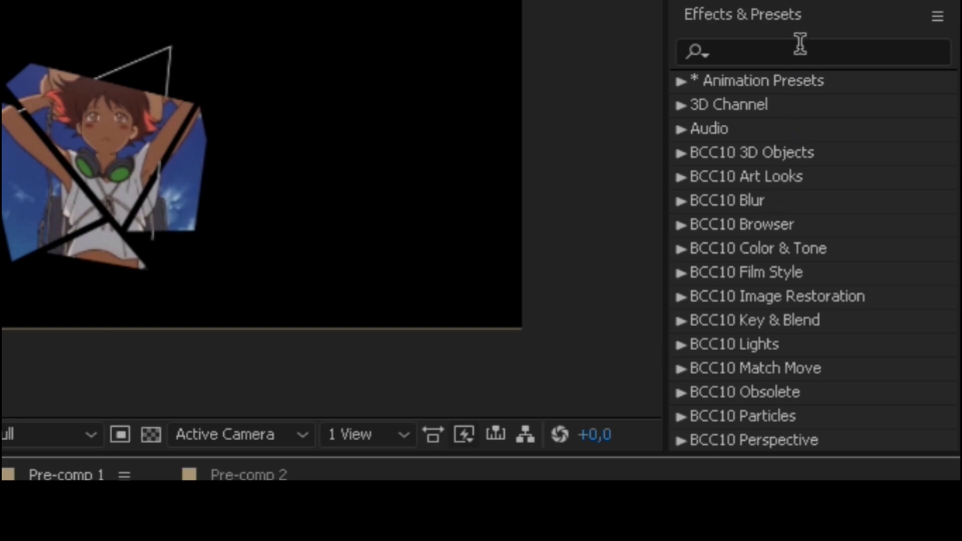
Search 'glow' in Effects & Presets, apply Stylize > Glow to Shape Layer 1, and return to frame 0.
left_click(801, 44)
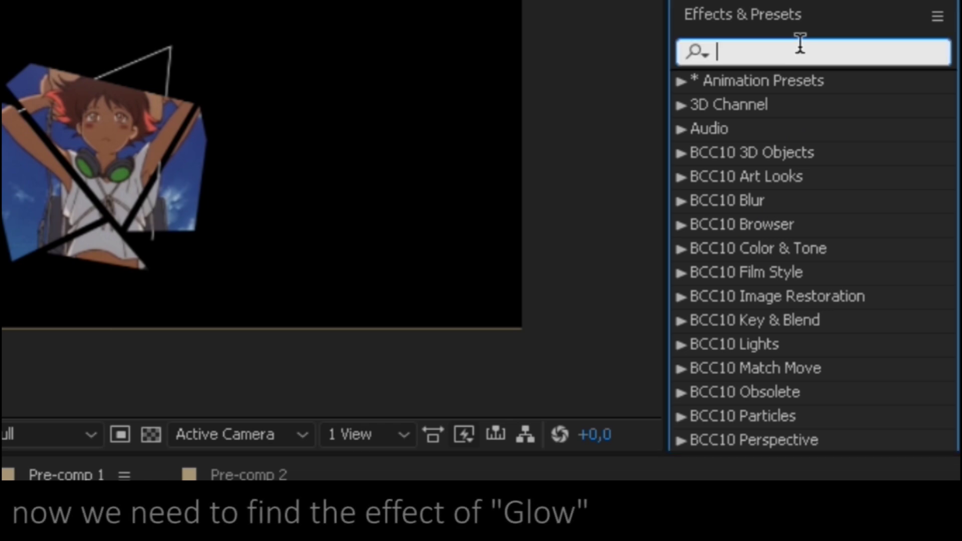
type("g")
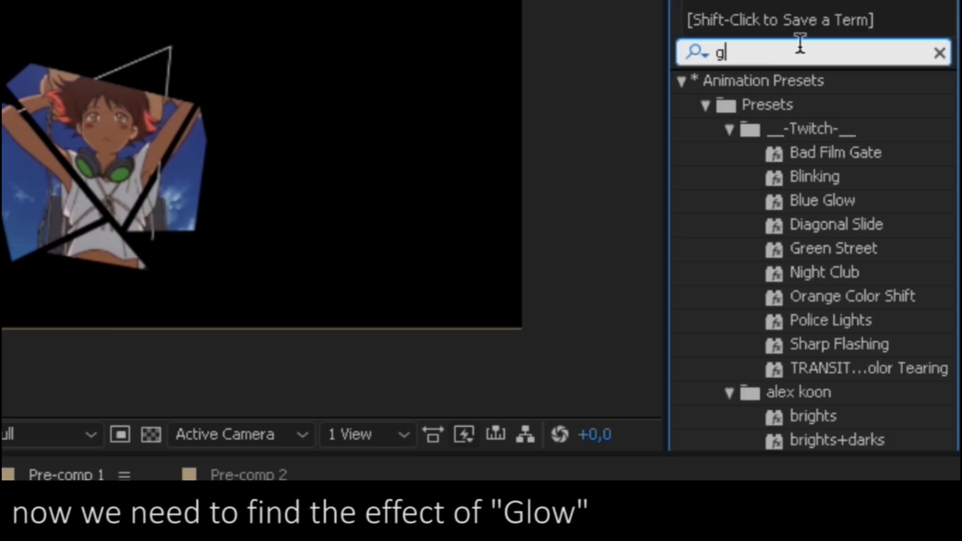
type("low")
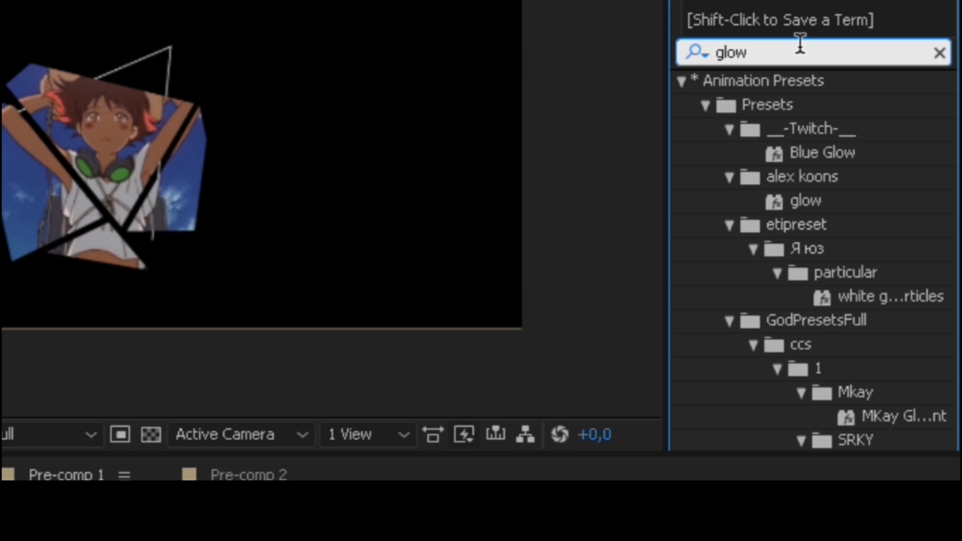
scroll(886, 275, "down", 20)
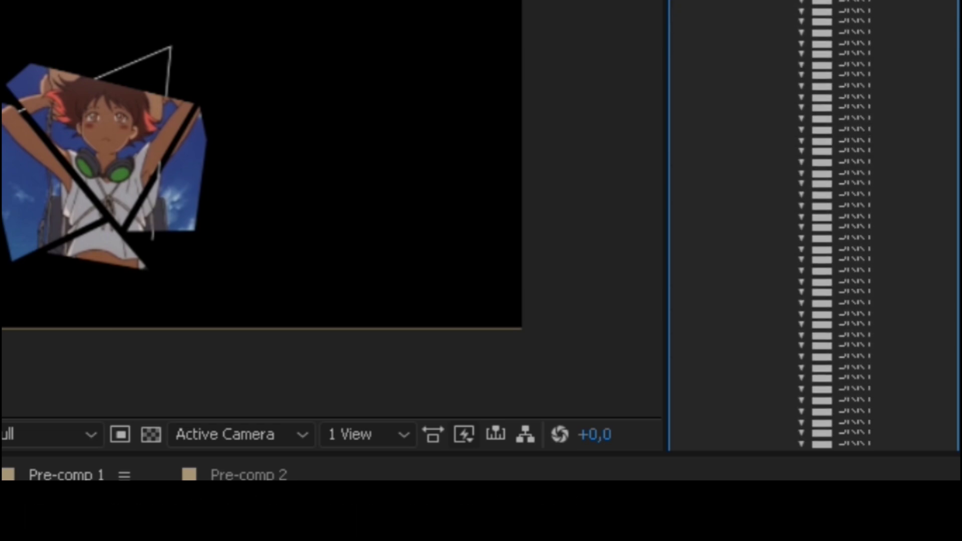
scroll(886, 272, "down", 4)
scroll(886, 272, "down", 4)
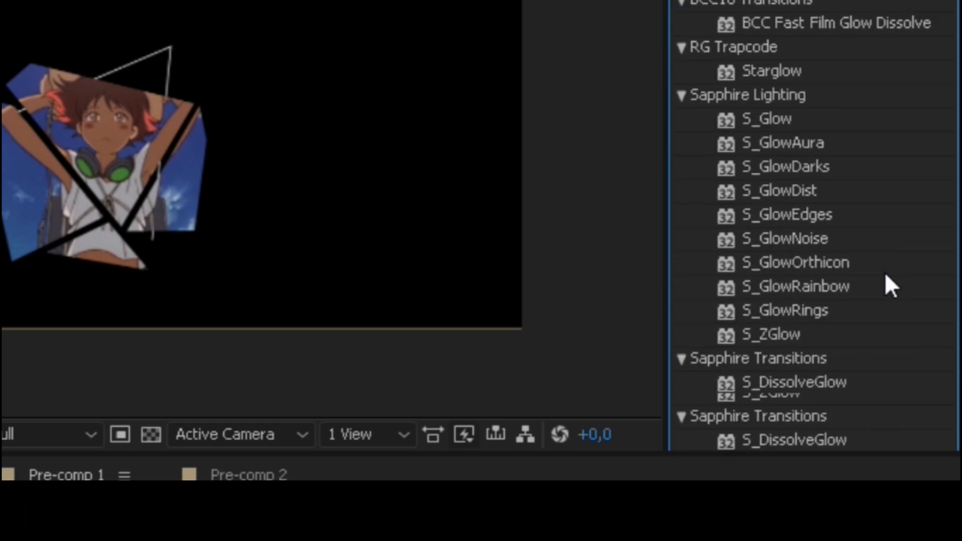
scroll(872, 281, "down", 2)
mouse_move(782, 256)
left_mouse_down()
mouse_move(233, 402)
mouse_move(171, 388)
left_mouse_up()
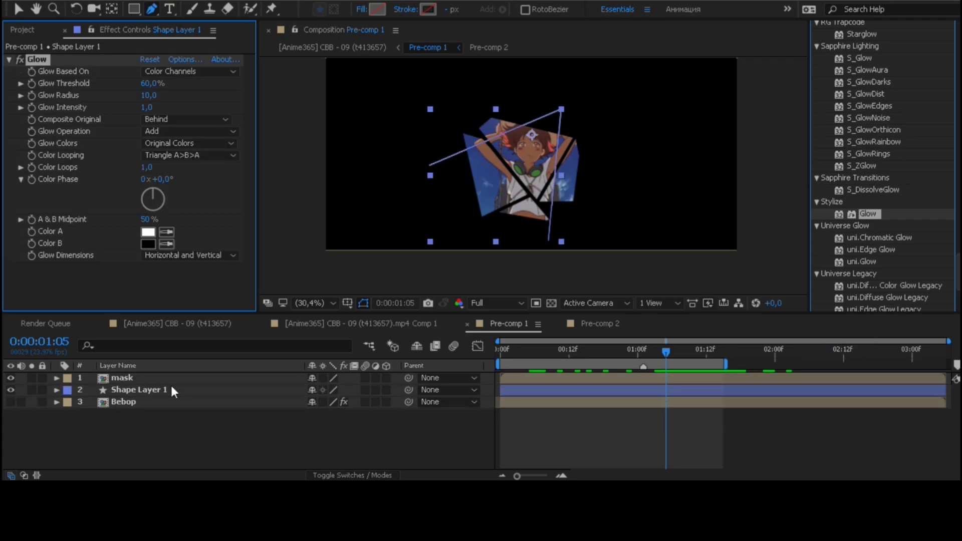
key("v")
left_click(281, 412)
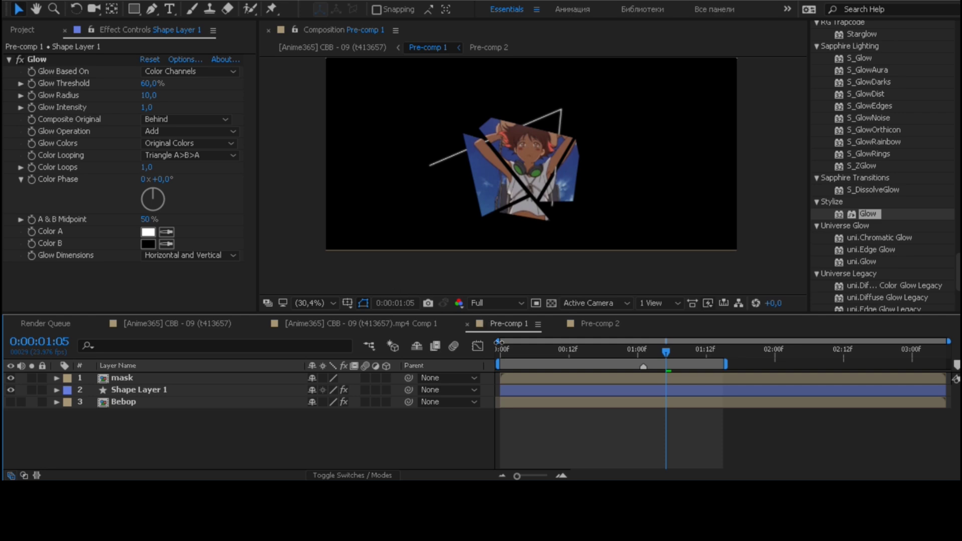
left_click_drag(522, 351, 461, 386)
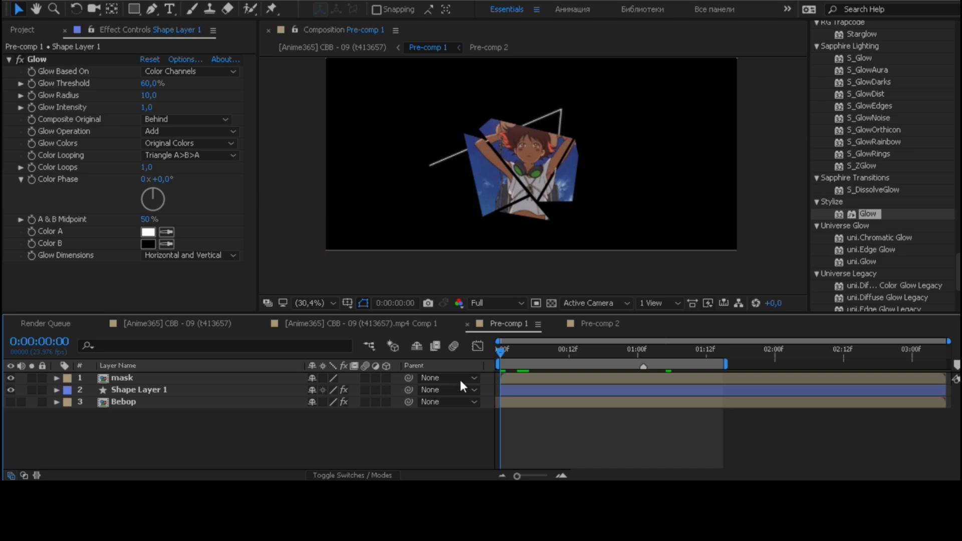
Keyframe Shape Layer 1's Scale at 100% on frame 0 and 95% at 13 frames.
left_click(168, 397)
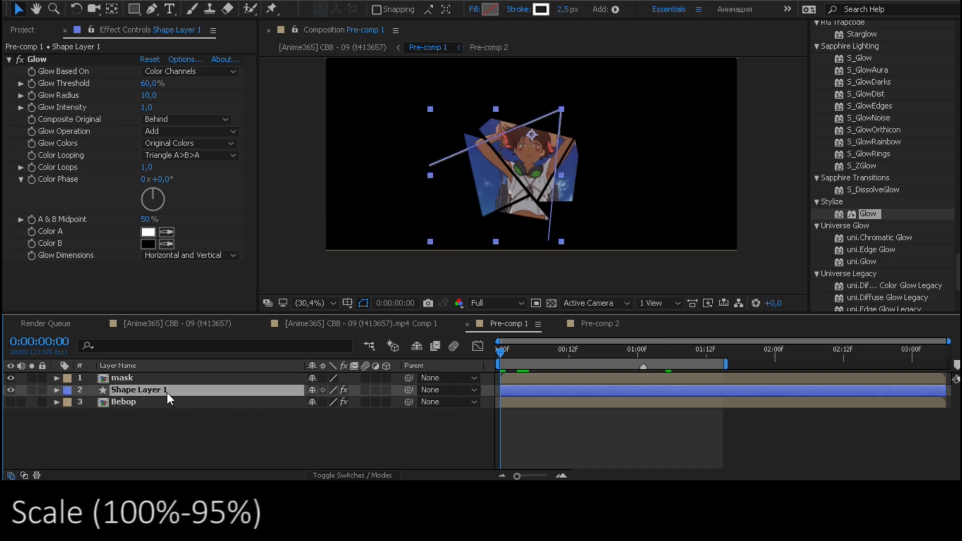
key("s")
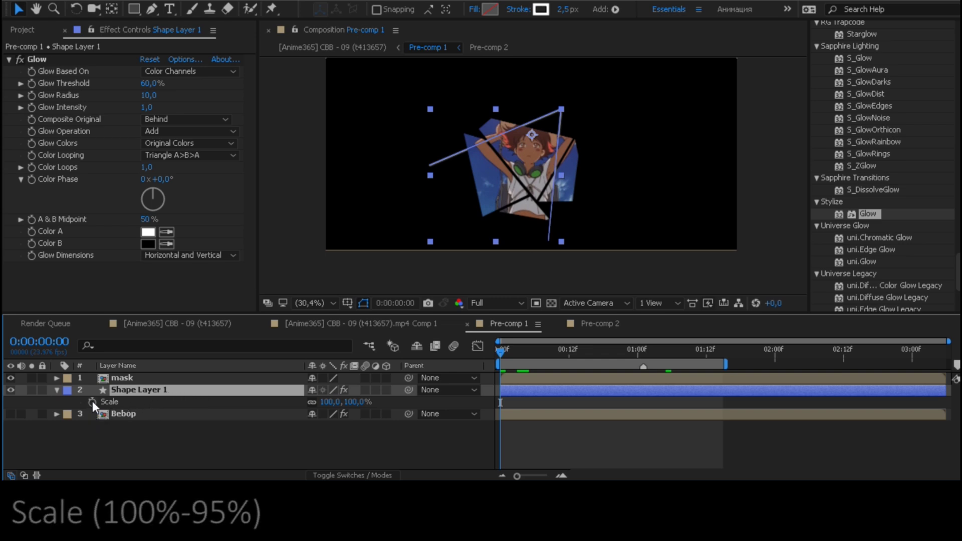
left_click(92, 401)
left_click(575, 349)
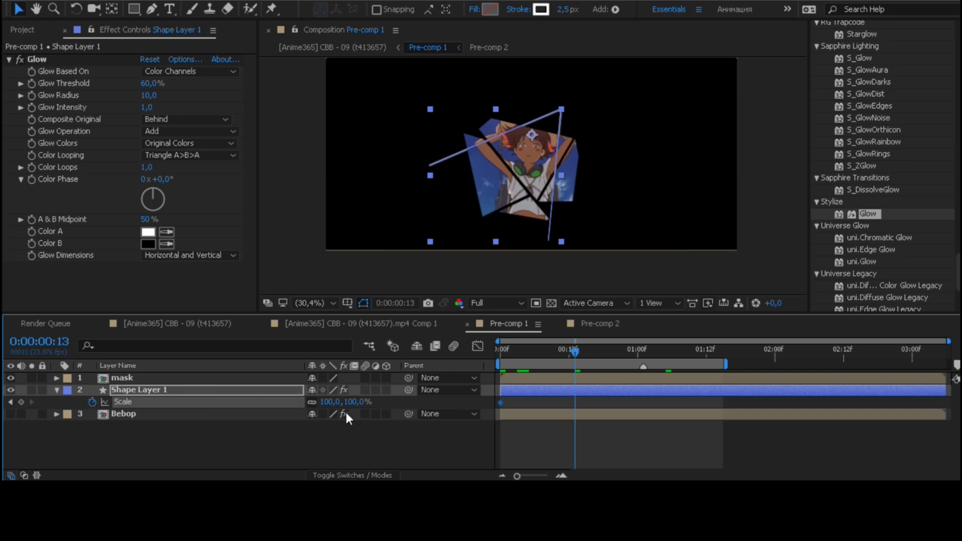
left_click(356, 402)
type("95")
left_click(371, 451)
Move the 95% Scale keyframe out to about three seconds for a slower shrink.
left_click_drag(604, 399, 495, 407)
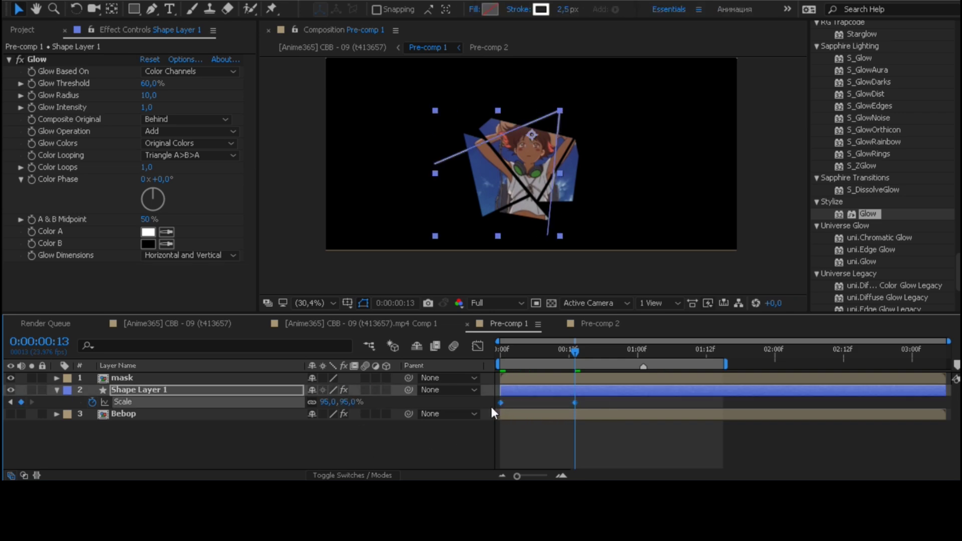
left_click(550, 405)
left_click_drag(575, 402, 786, 403)
mouse_move(561, 349)
left_mouse_down()
mouse_move(544, 350)
mouse_move(591, 349)
left_mouse_up()
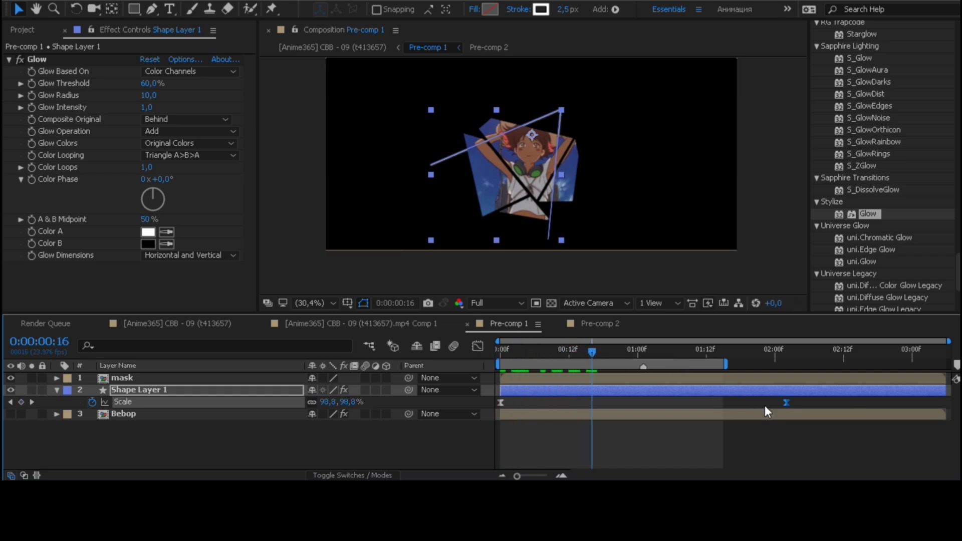
left_click_drag(787, 404, 936, 402)
left_click(598, 350)
left_click_drag(607, 351, 638, 350)
left_click(450, 431)
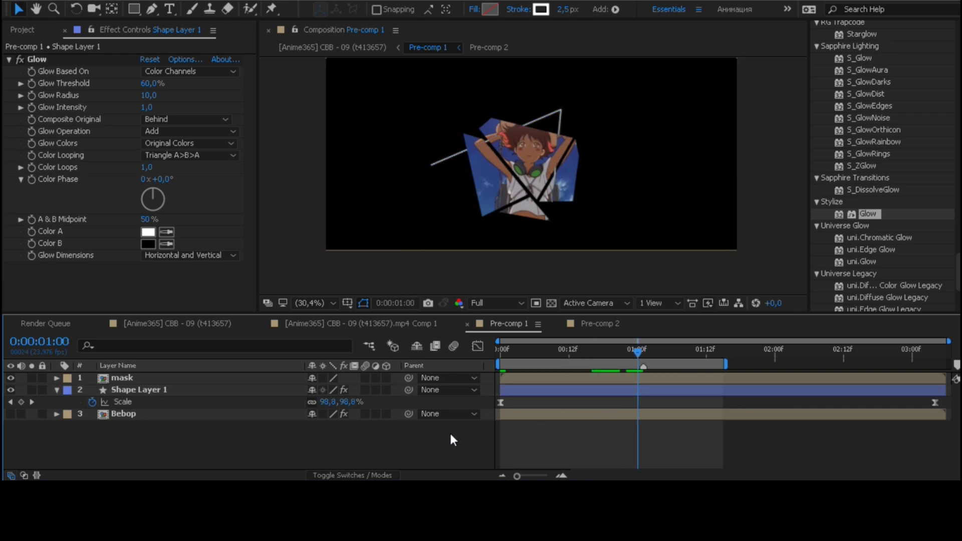
Select the mask layer, turn on its 3D Layer switch, and expand its property groups.
left_click(180, 390)
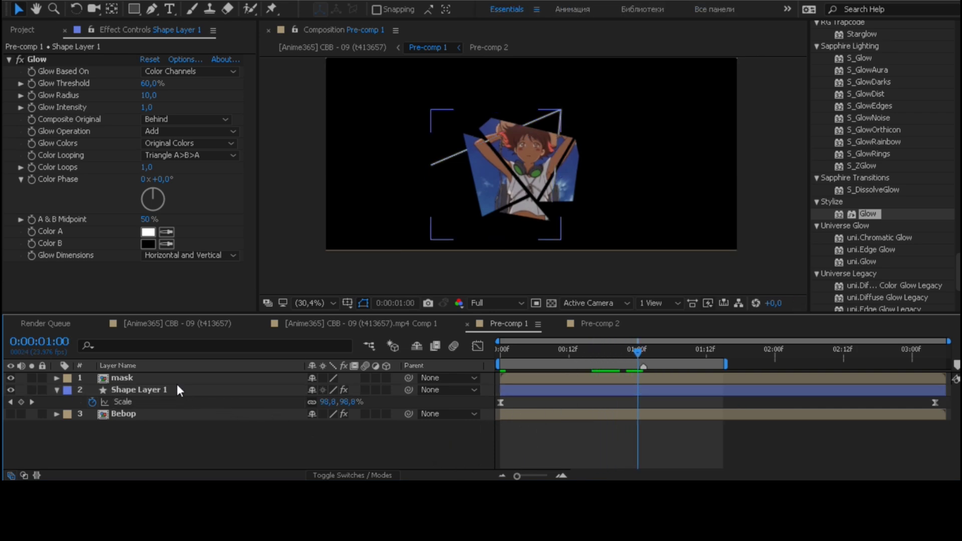
left_click(175, 379)
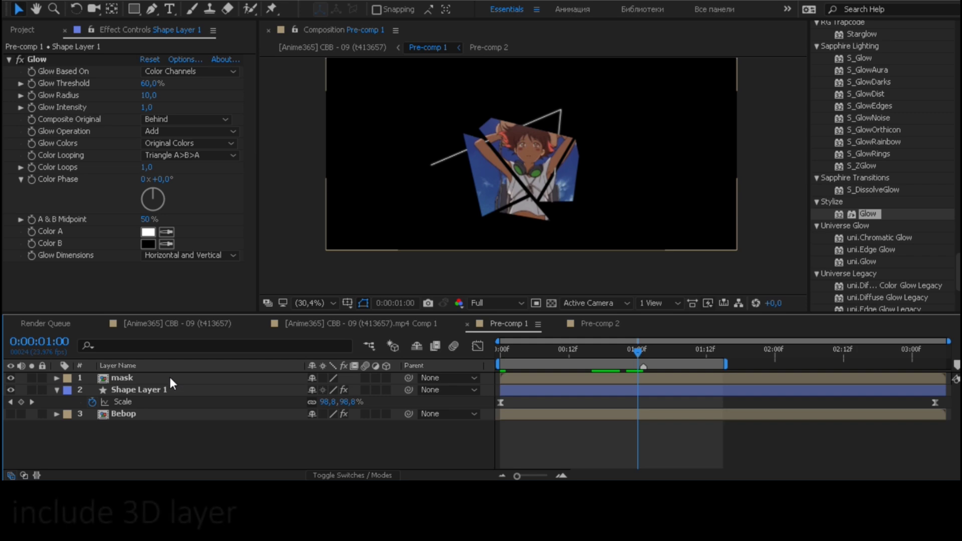
left_click(171, 379)
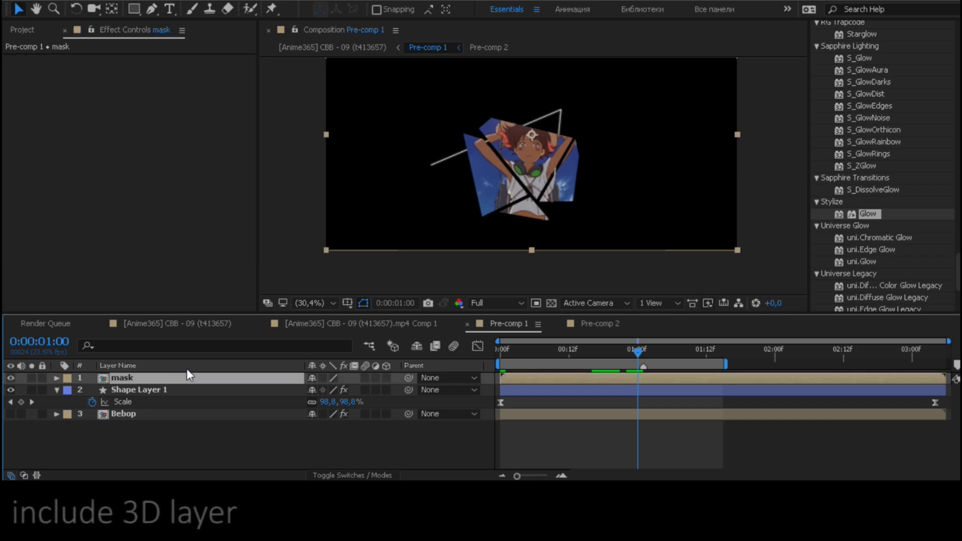
left_click(385, 378)
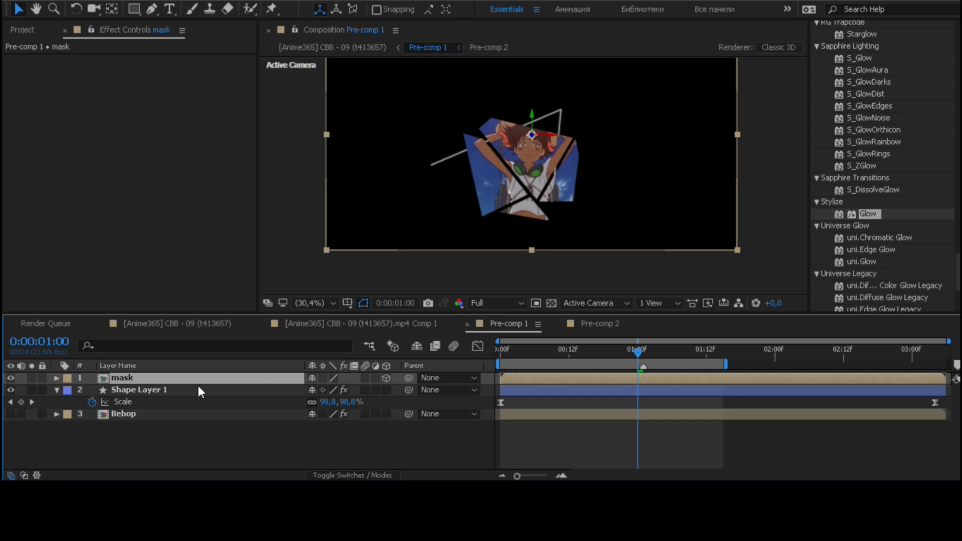
left_click(56, 379)
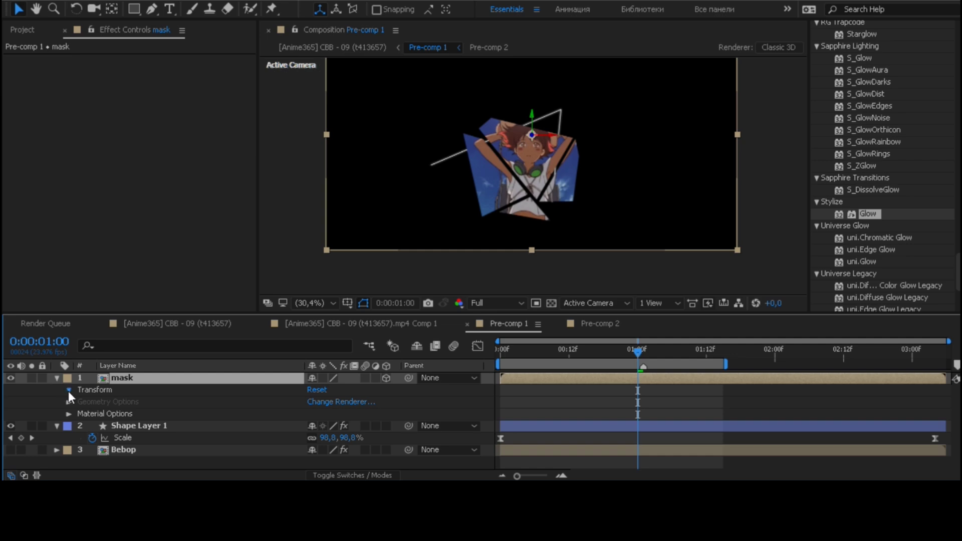
Keyframe the mask's Orientation from the start to 340°, 349°, 0°, with easy ease on both keyframes.
left_click(69, 390)
left_click_drag(549, 354, 474, 353)
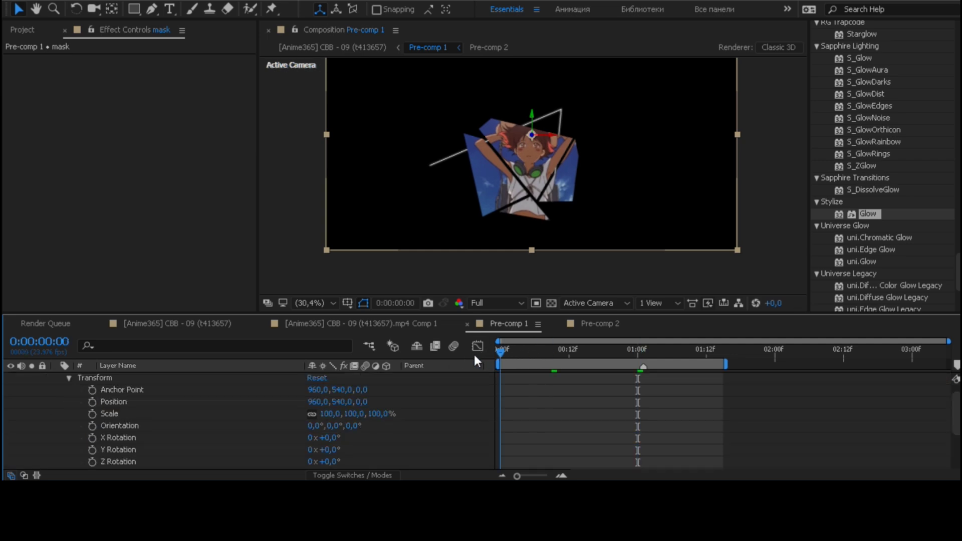
left_click(91, 427)
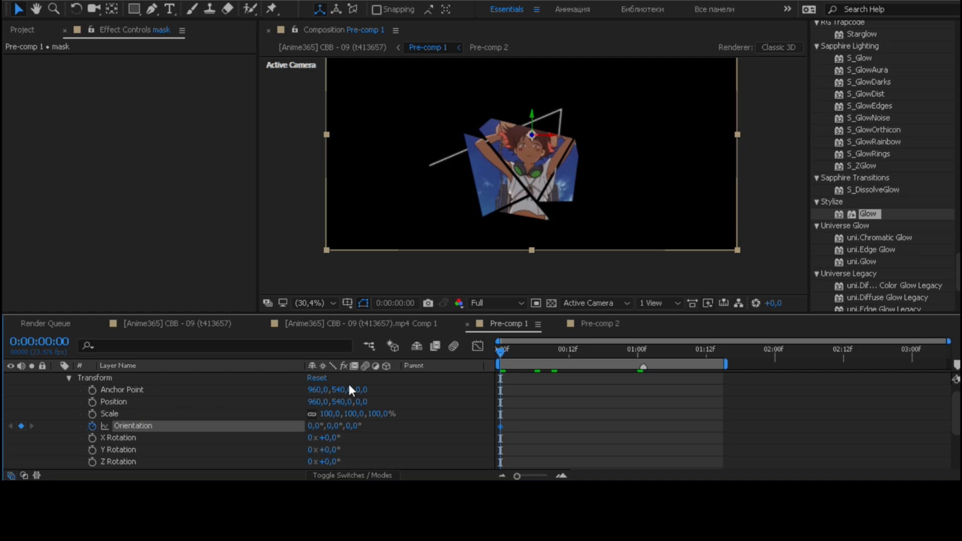
left_click(639, 349)
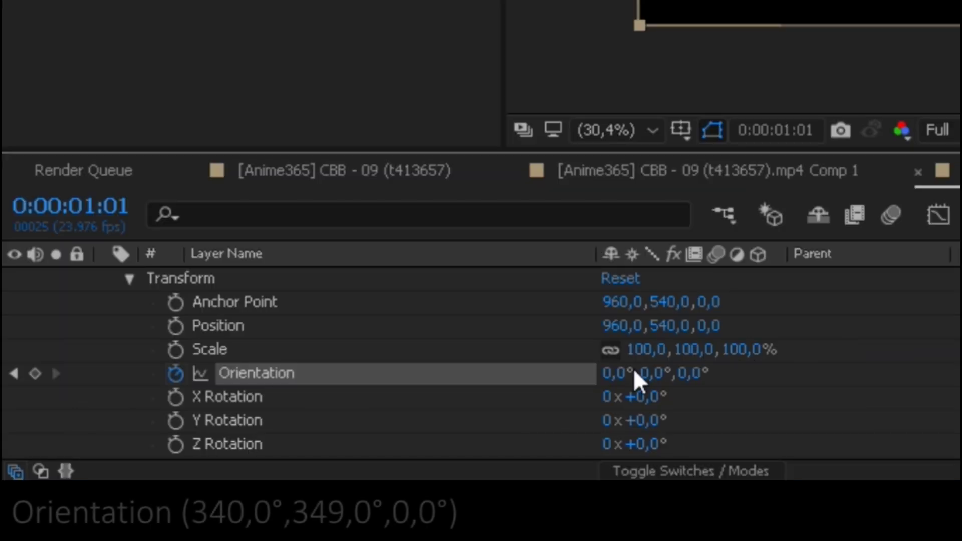
left_click_drag(604, 380, 584, 386)
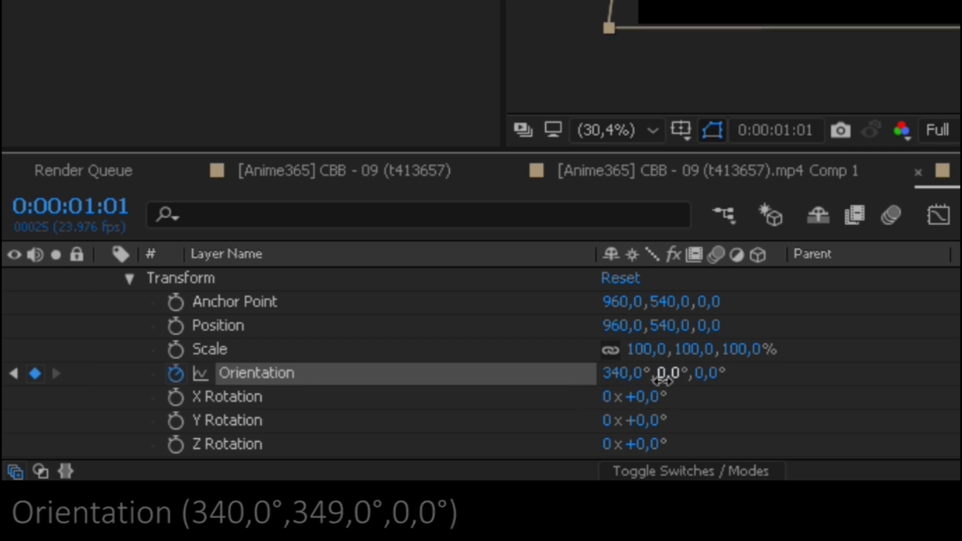
left_click_drag(668, 375, 643, 384)
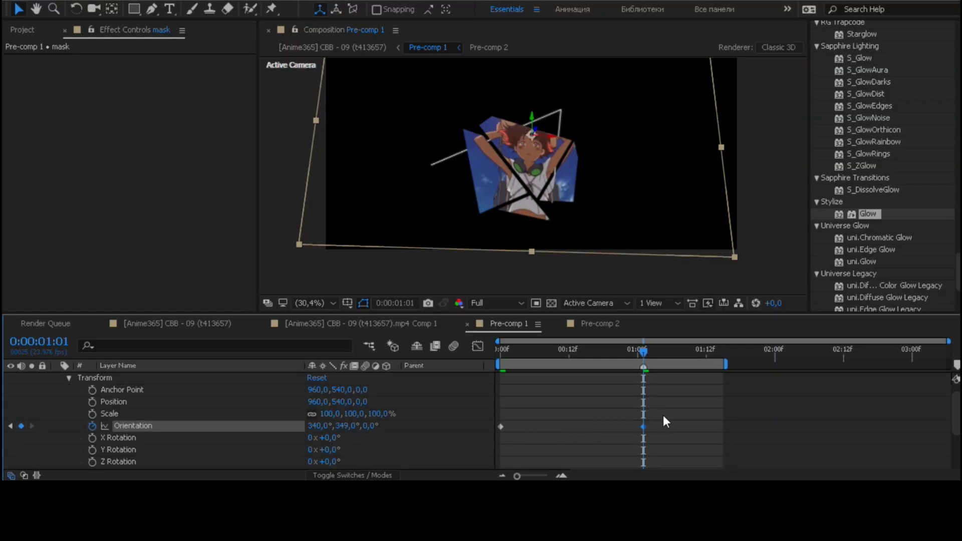
left_click_drag(699, 414, 489, 450)
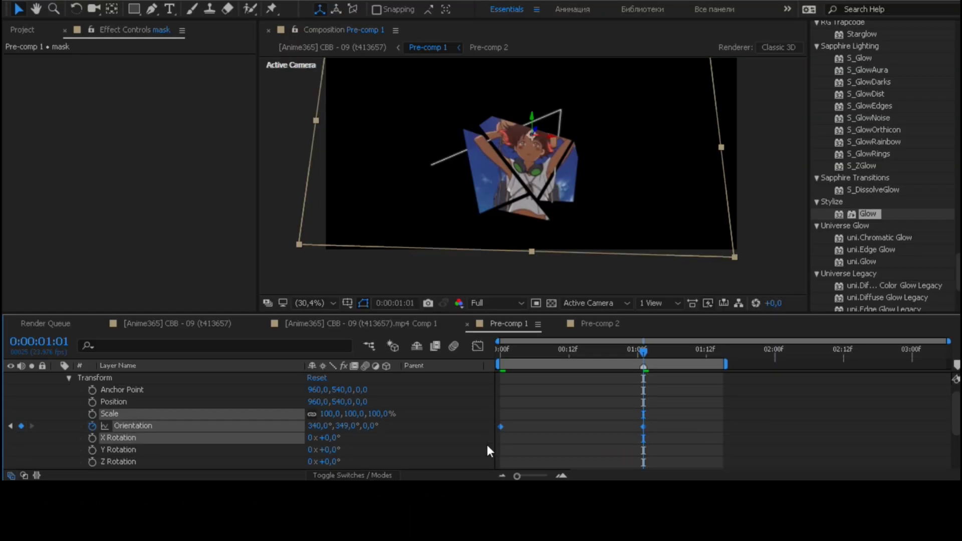
key("F9")
left_click(653, 430)
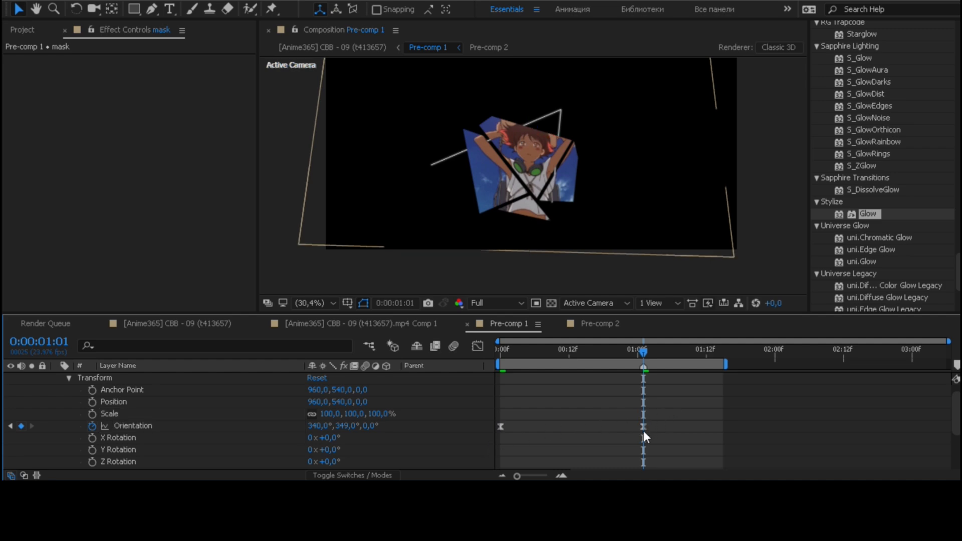
Move the second Orientation keyframe to 0:00:03:05, then select the mask's Scale and Orientation keyframes.
left_click_drag(644, 429, 940, 429)
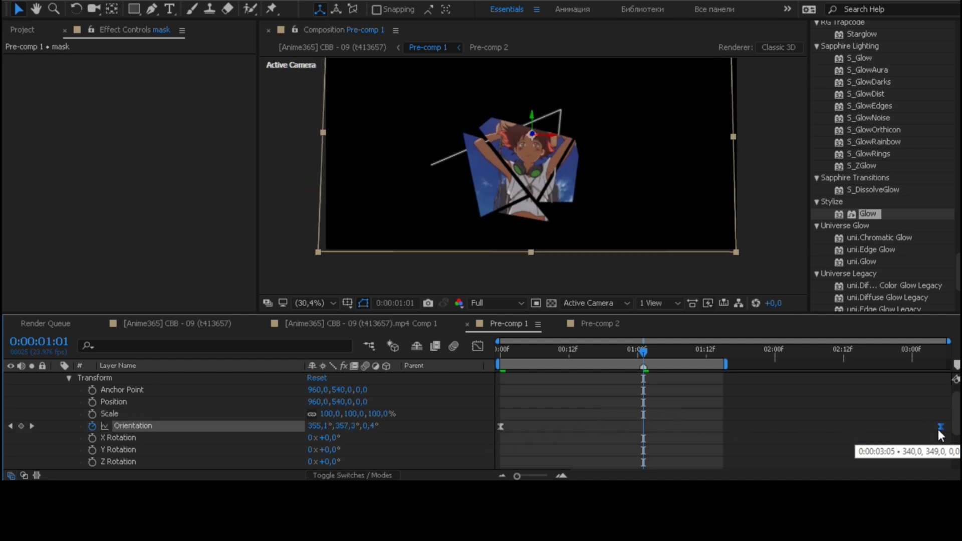
left_click(937, 352)
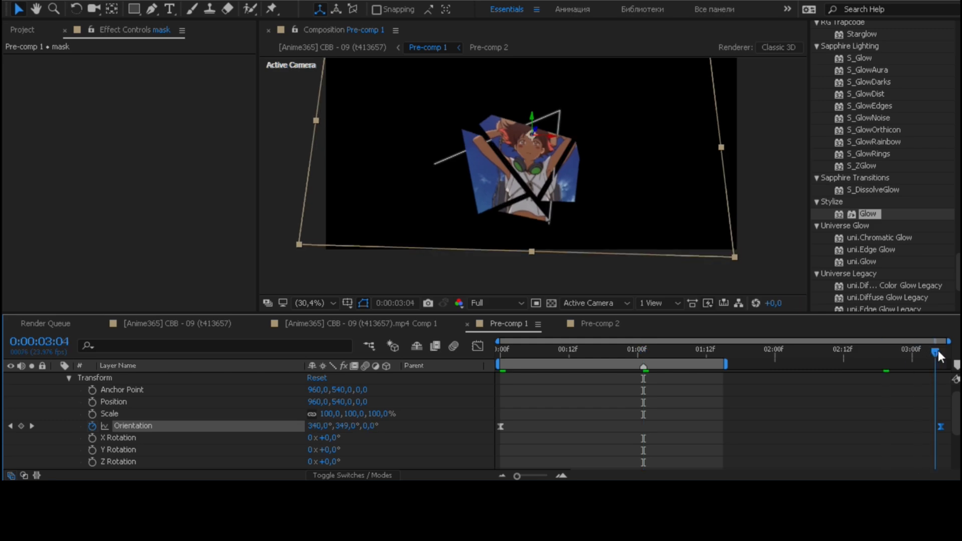
left_click_drag(939, 354, 942, 354)
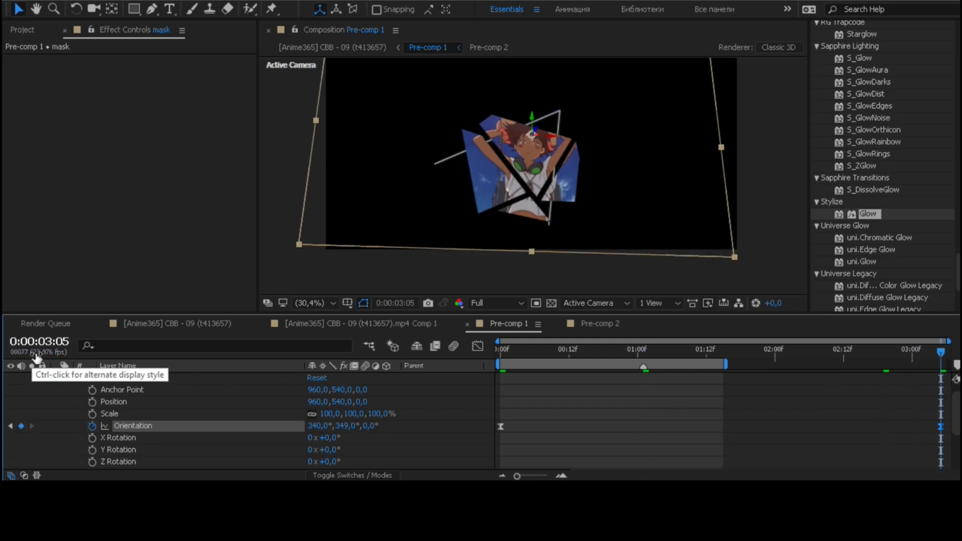
left_click(785, 427)
scroll(619, 426, "up", 1)
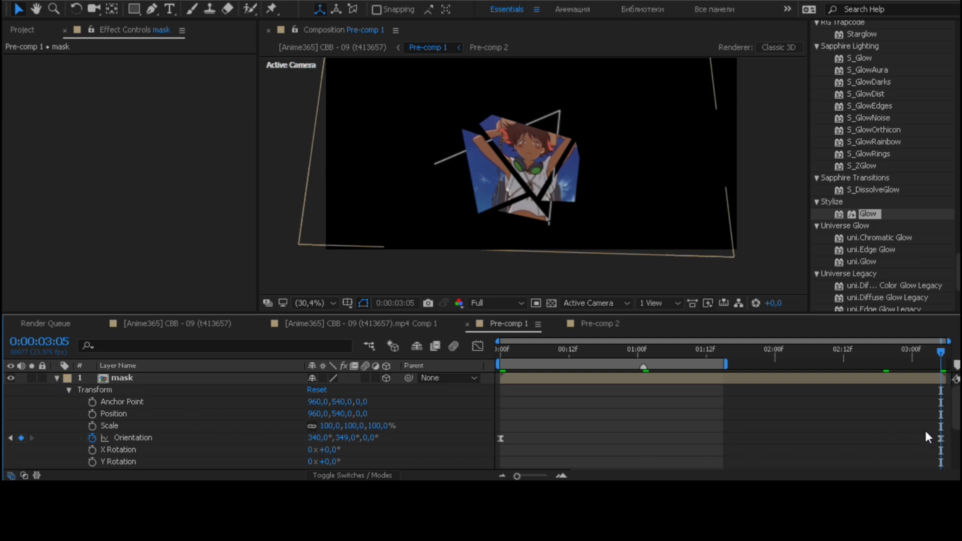
left_click_drag(944, 430, 489, 450)
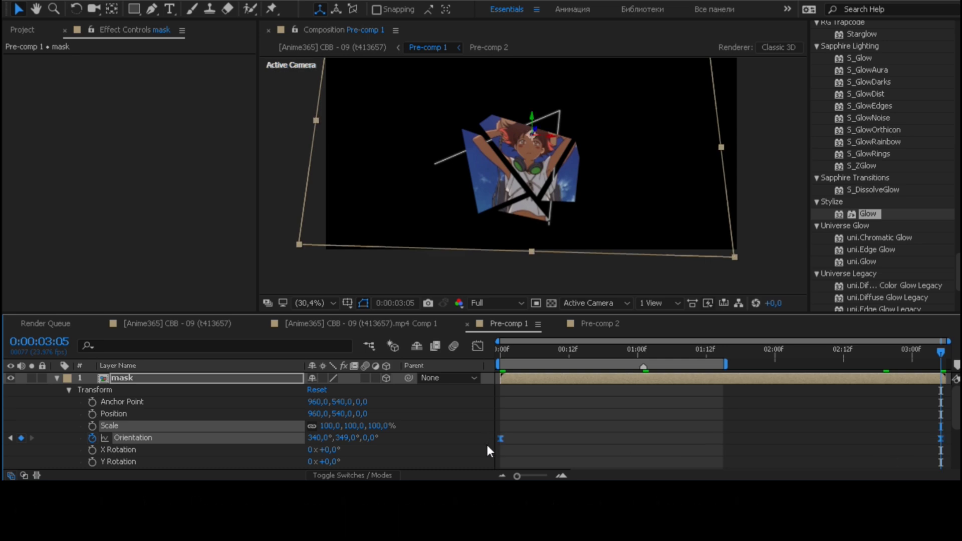
Make Shape Layer 1 3D and paste the mask's Orientation and Scale keyframes onto it from frame 0.
left_click(56, 379)
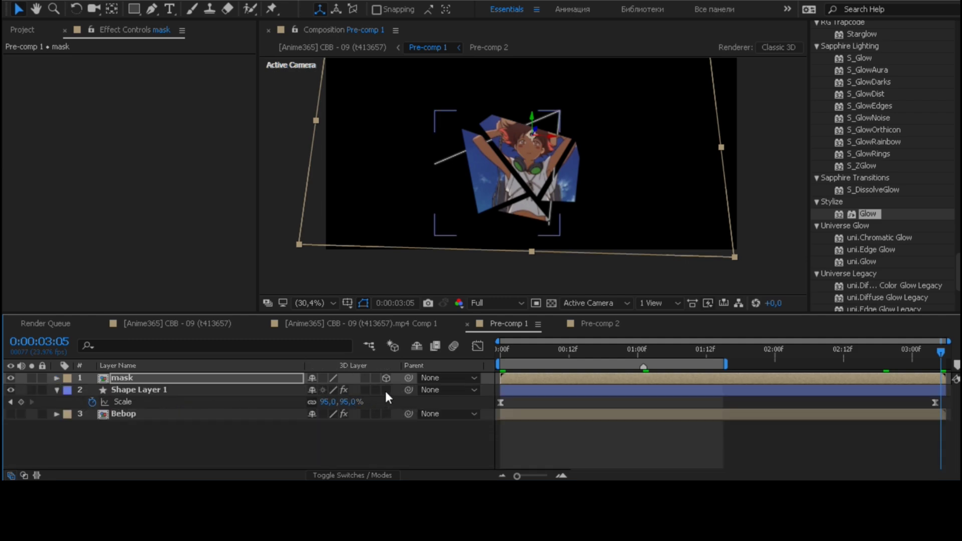
left_click(386, 390)
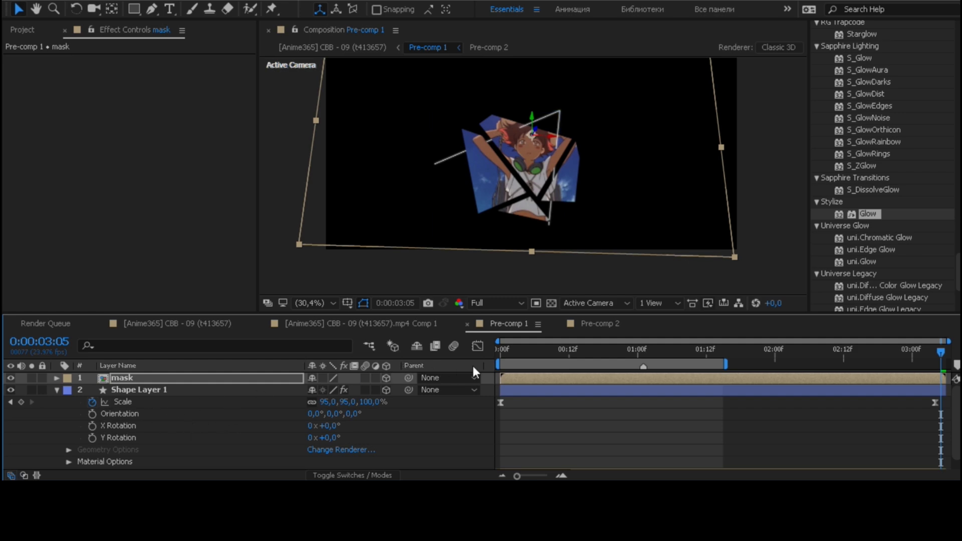
key("Home")
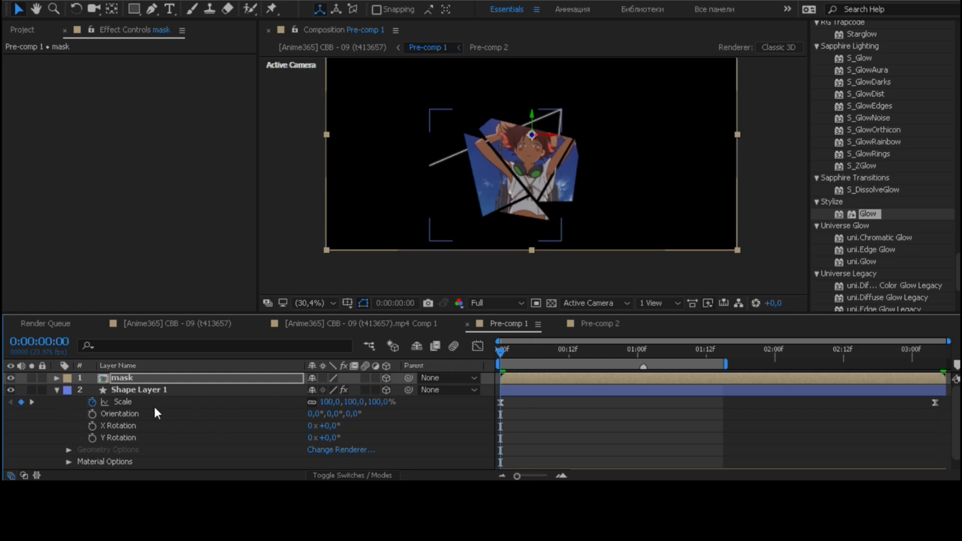
left_click(158, 390)
left_click(93, 414)
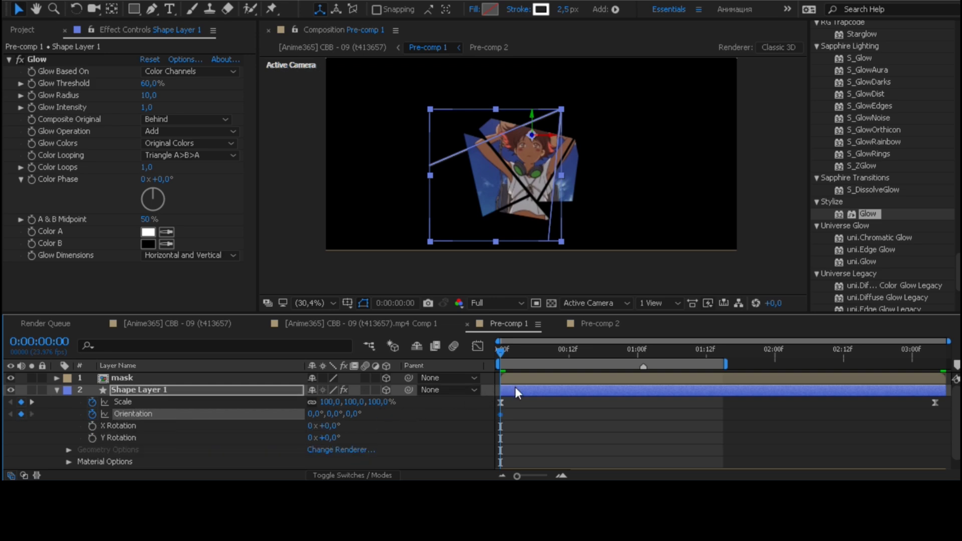
key("ctrl+alt+a")
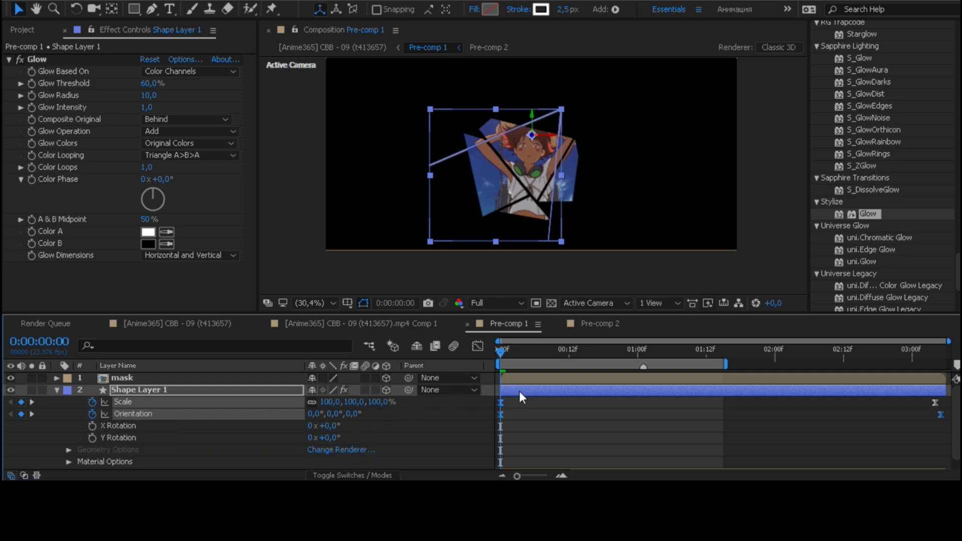
Scrub through the tilting line animation, return to the start, and collapse Shape Layer 1.
left_click(543, 434)
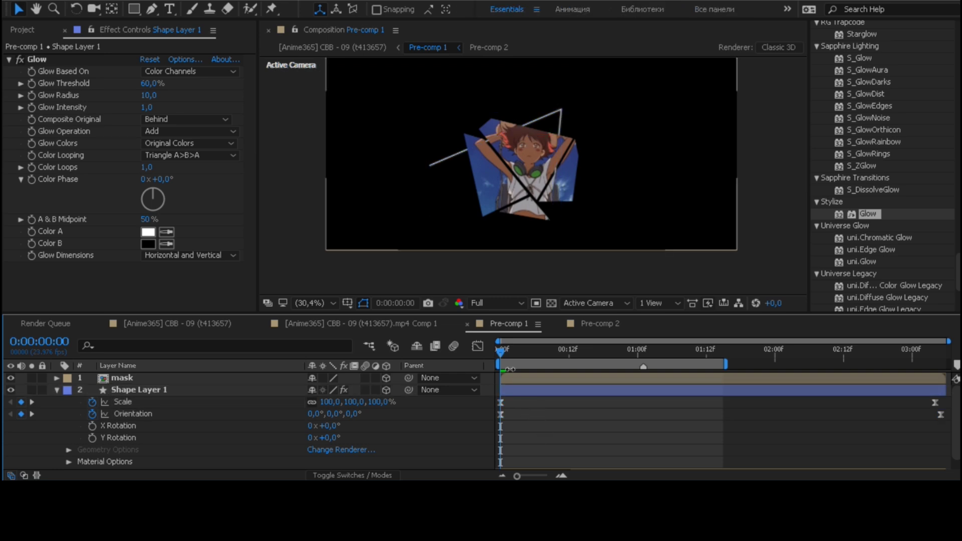
left_click(511, 352)
left_click_drag(510, 352, 796, 352)
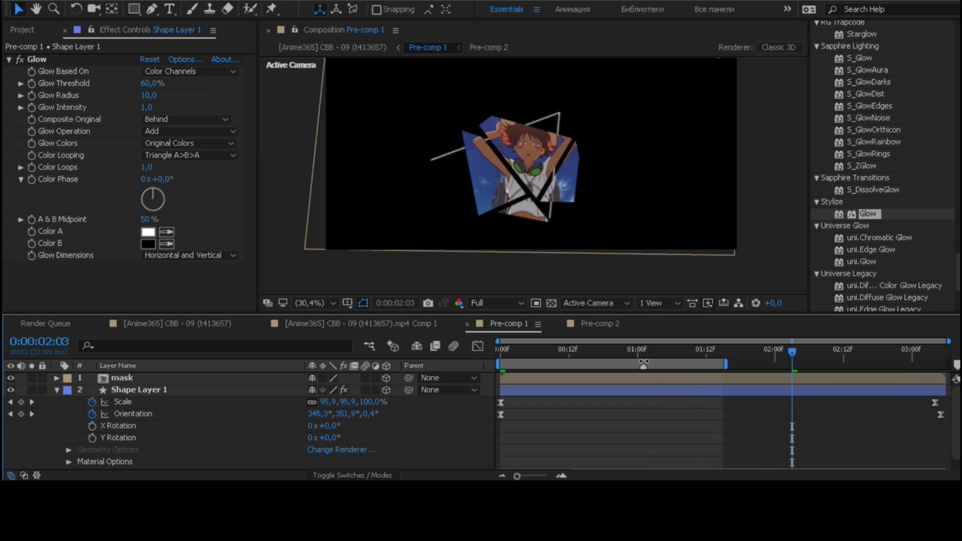
key("Home")
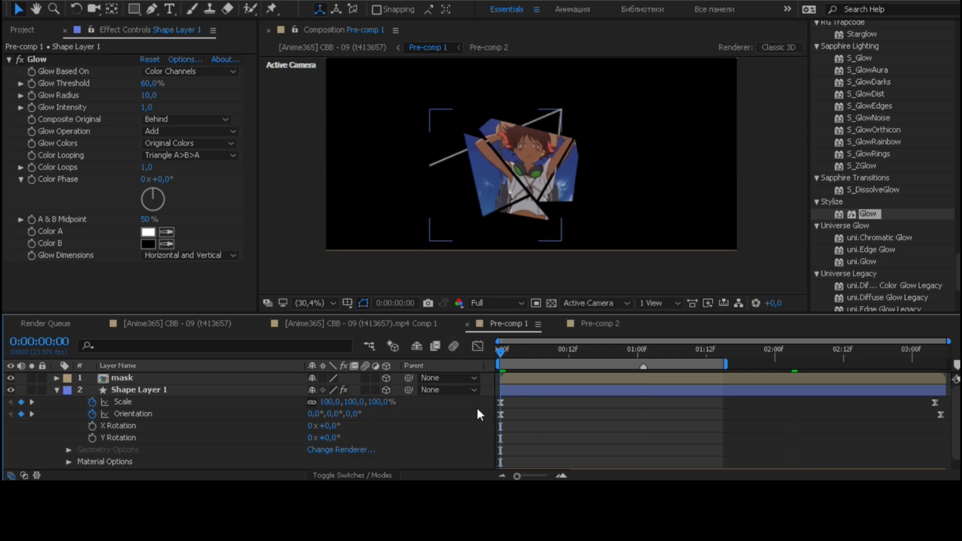
left_click(57, 390)
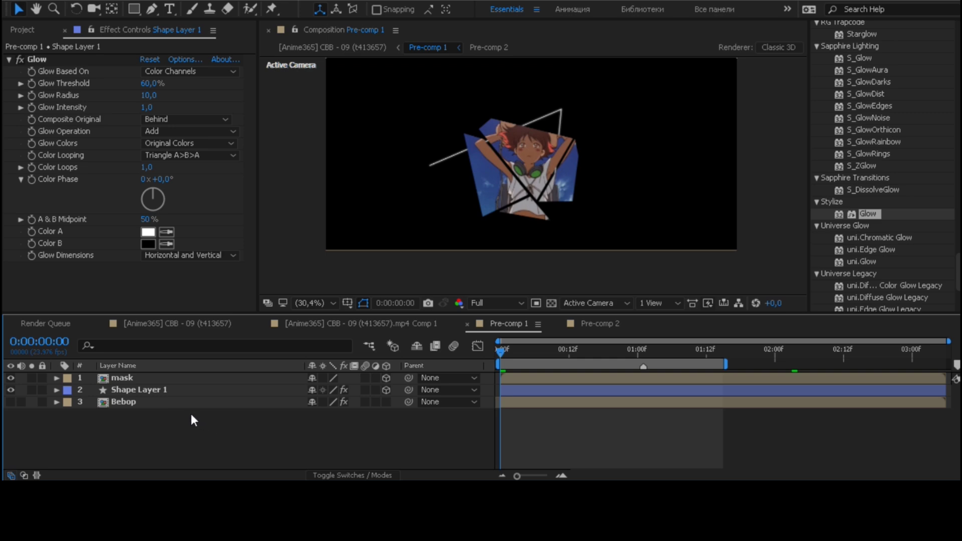
Drag Shape Layer 1 and the mask together toward the upper right of the frame.
left_click(168, 390)
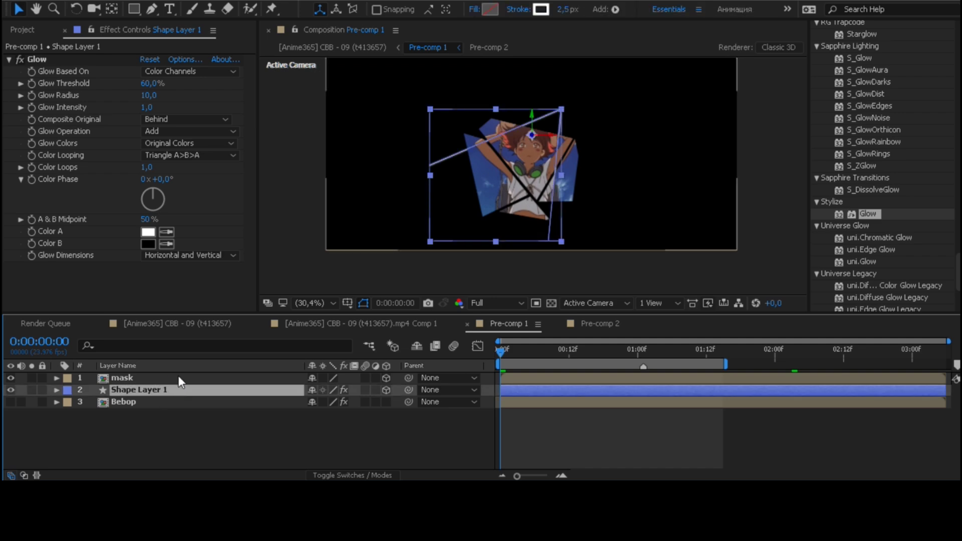
left_click(178, 377, "shift")
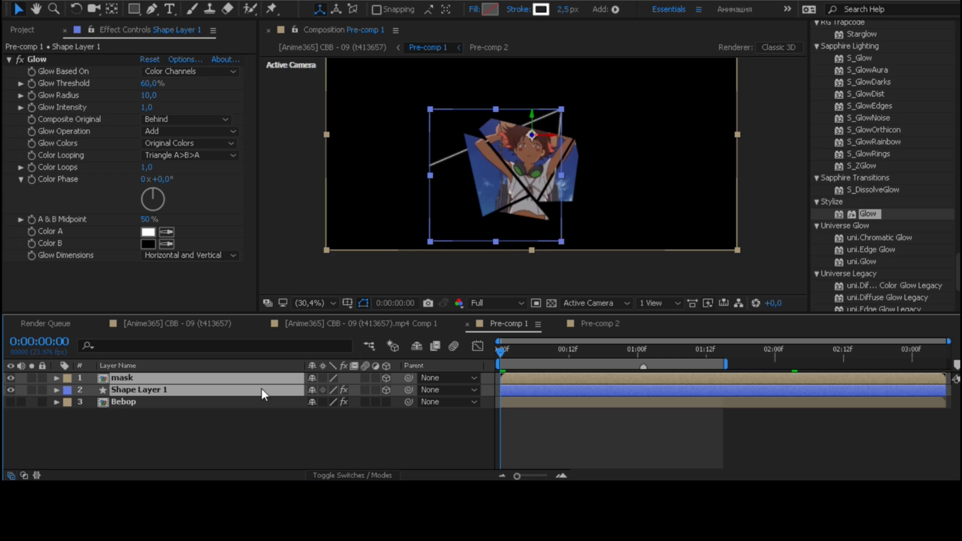
key("comma")
key("comma")
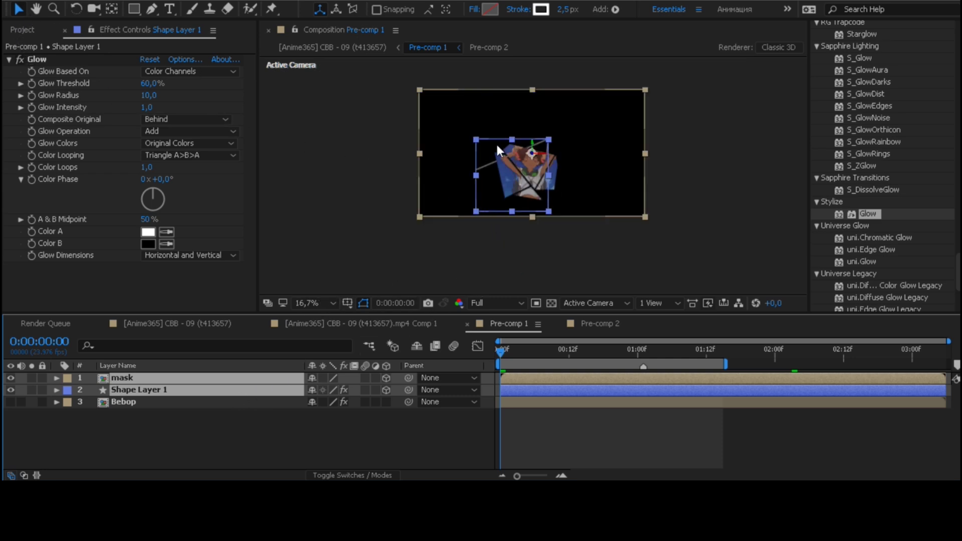
left_click_drag(497, 146, 544, 127)
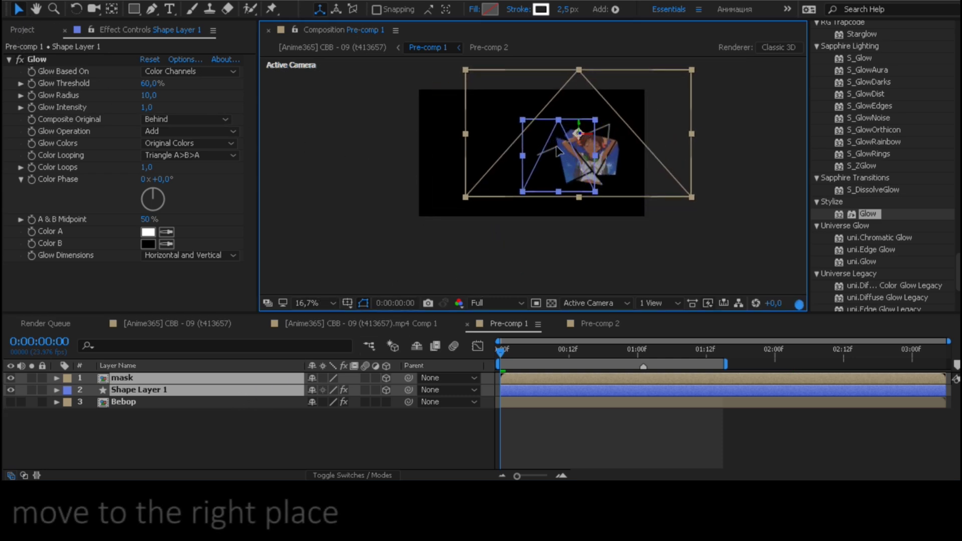
left_click(284, 429)
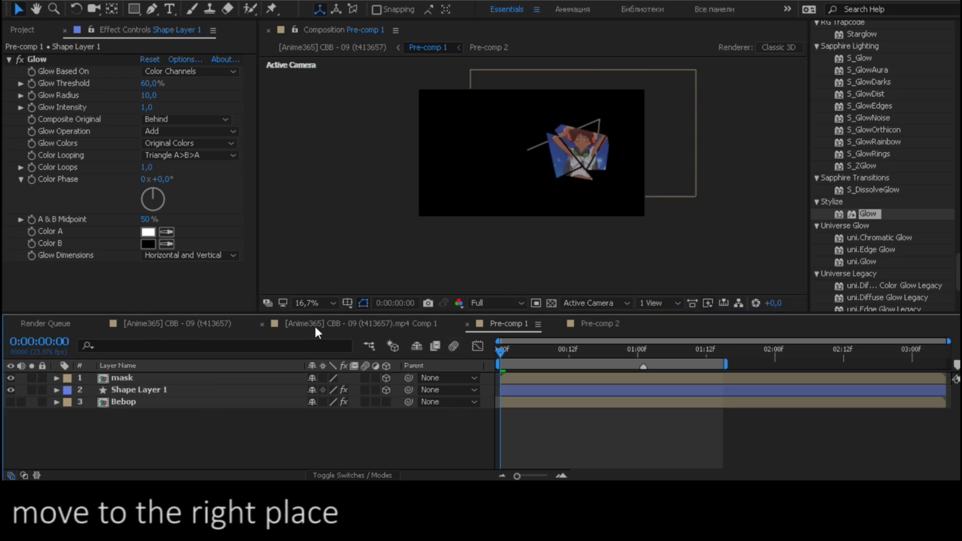
Turn the Bebop background layer's visibility back on in Pre-comp 1.
left_click(315, 324)
left_click(230, 324)
left_click(361, 324)
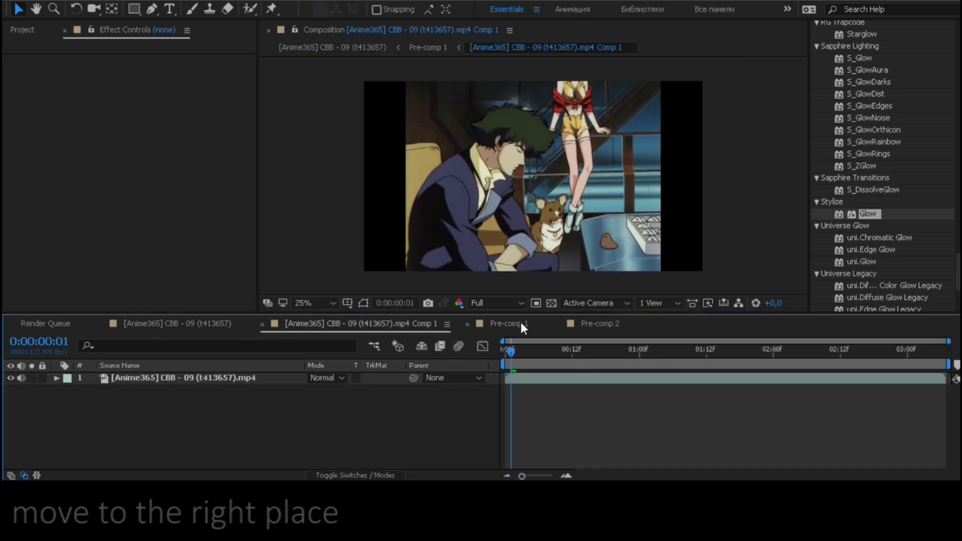
left_click(522, 324)
left_click(159, 402)
left_click(10, 402)
left_click(461, 245)
scroll(610, 164, "up", 2)
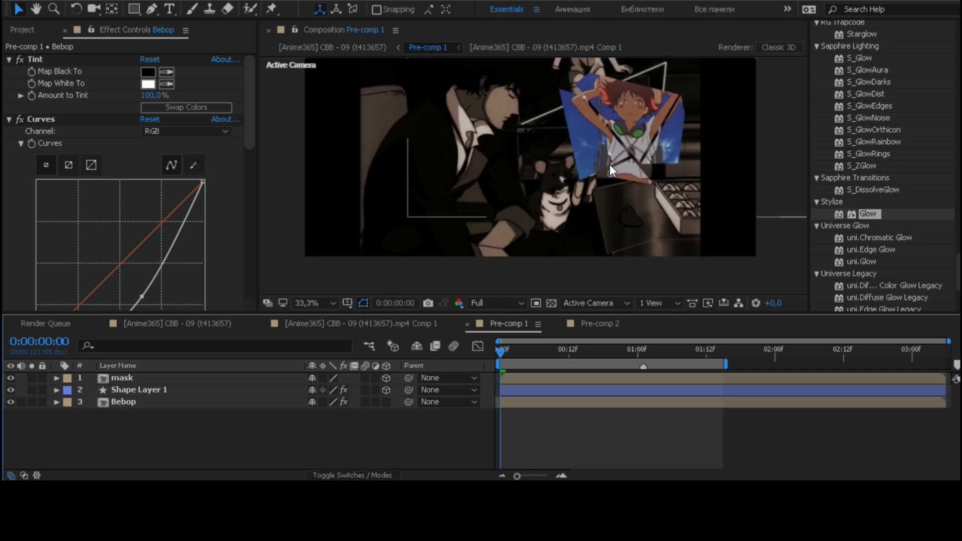
left_click(555, 172)
scroll(550, 174, "down", 2)
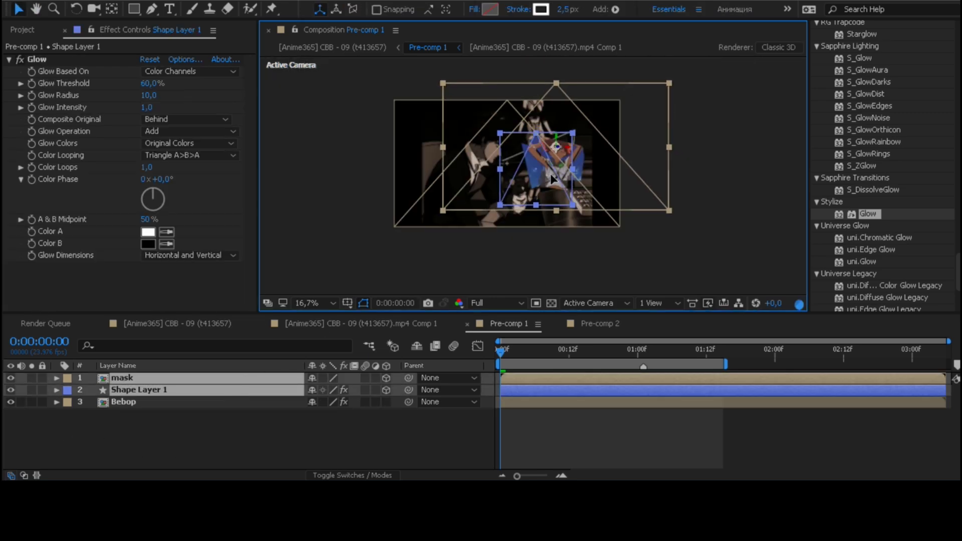
left_click(511, 271)
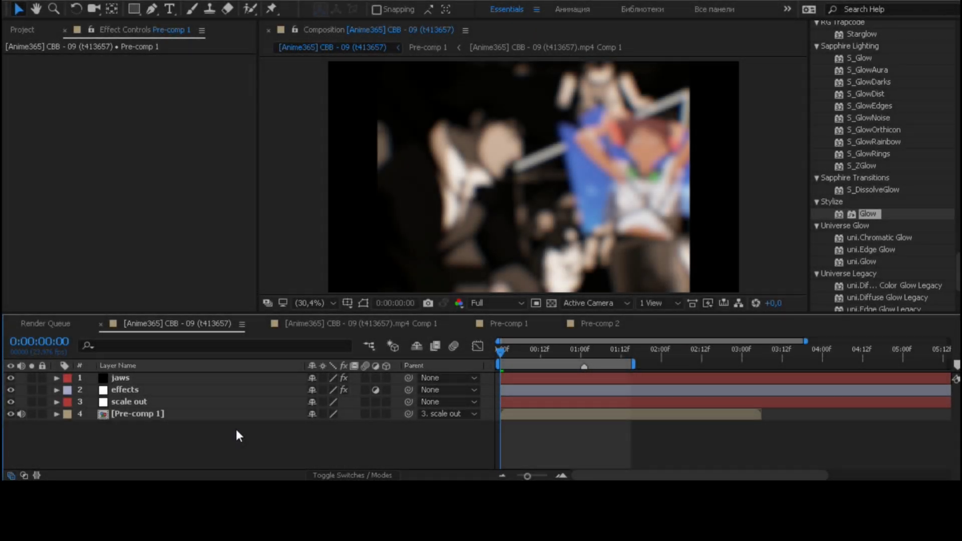
Play a preview of the [Anime365] CBB - 09 composition showing the finished shard effect.
key("space")
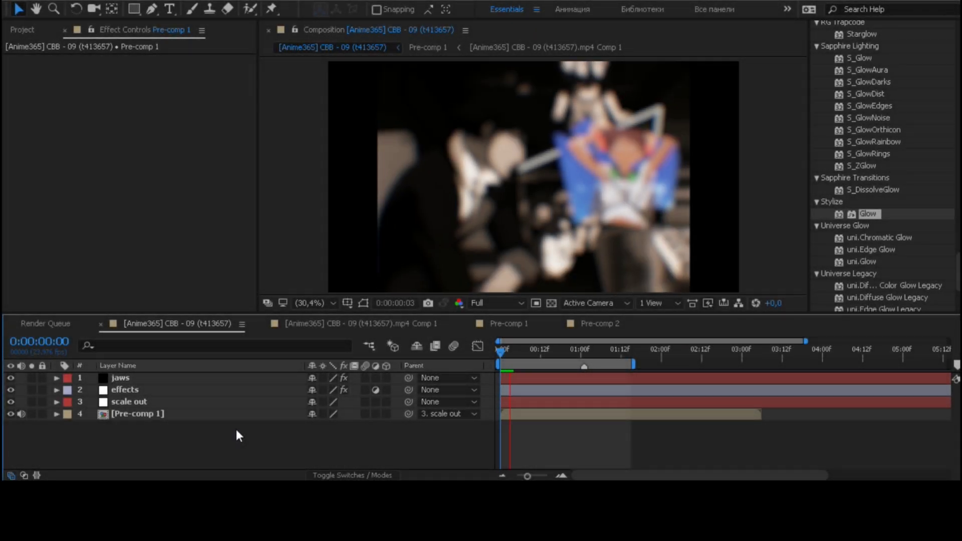